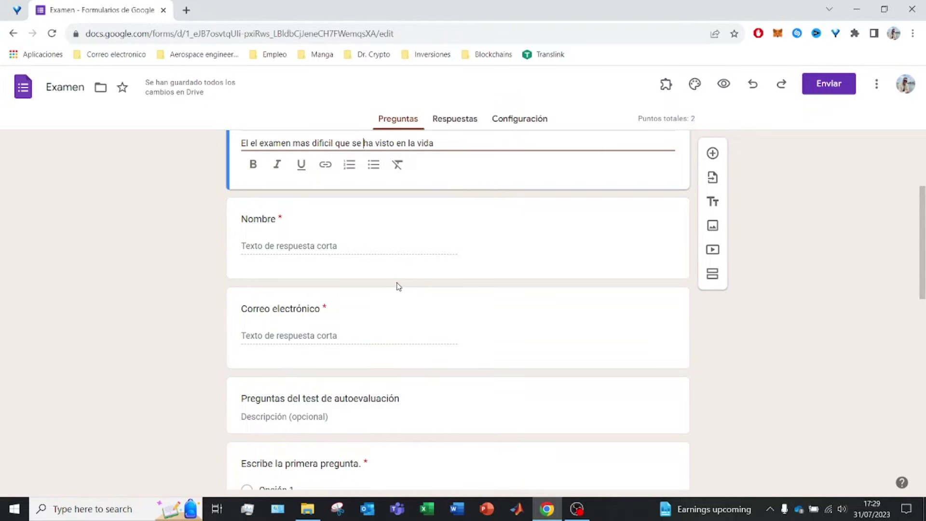
# - Preview the exam form to examine its header, required-field notice and questions, and close the preview
pyautogui.click(722, 83)
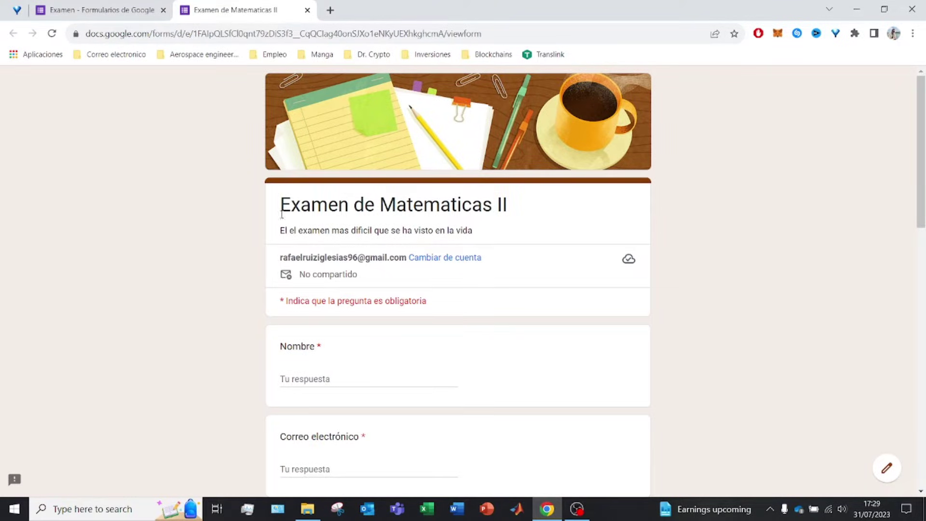
pyautogui.scroll(-1, 312, 192)
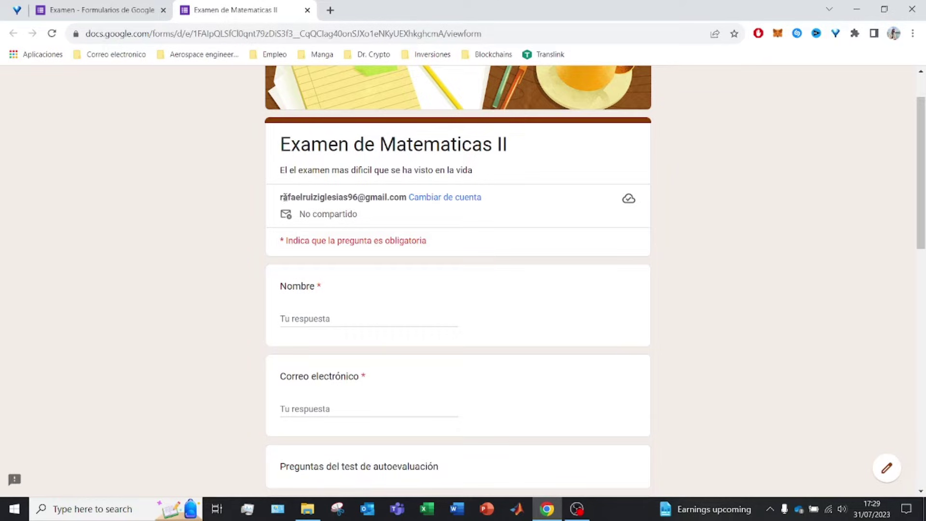
pyautogui.moveTo(285, 197); pyautogui.dragTo(406, 198)
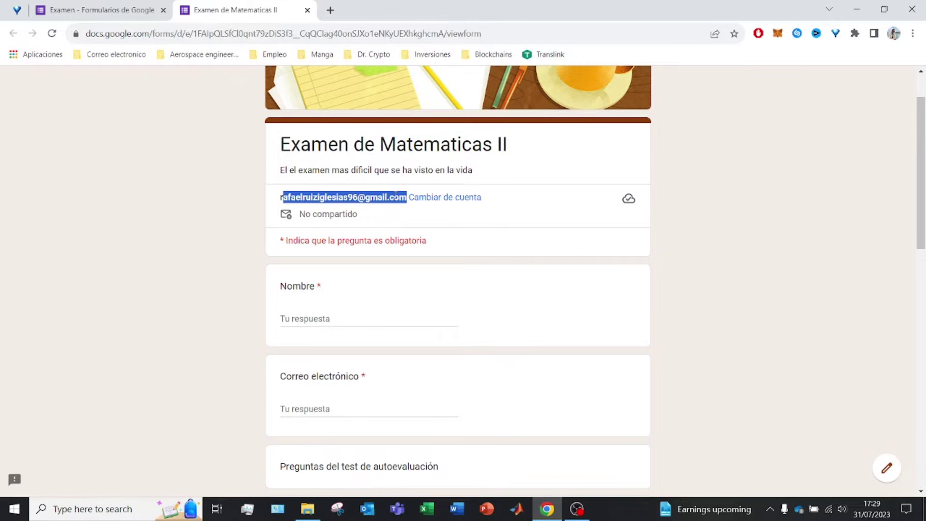
pyautogui.moveTo(371, 214); pyautogui.dragTo(441, 245)
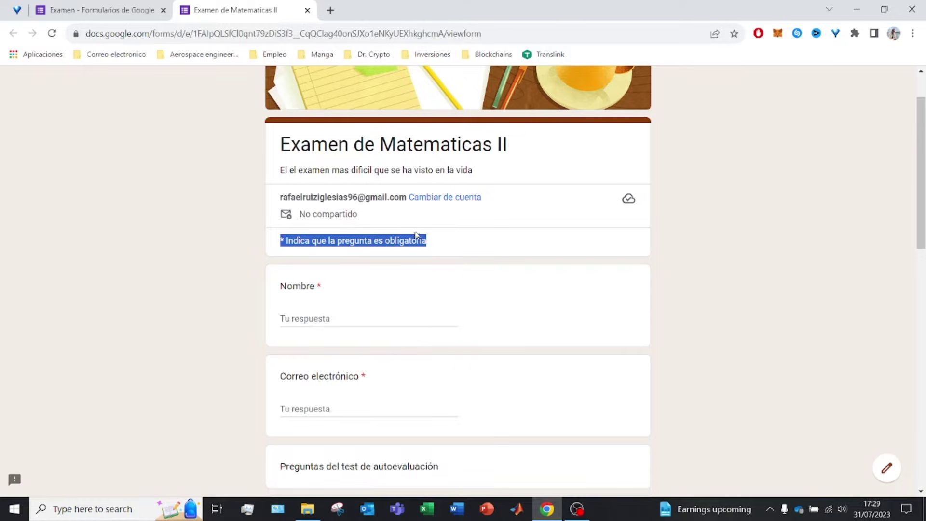
pyautogui.scroll(-3, 296, 313)
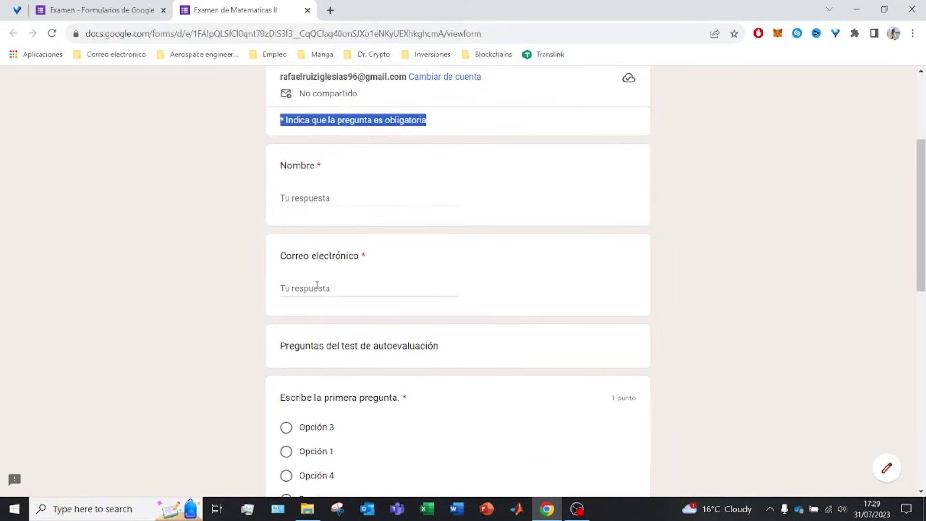
pyautogui.scroll(-3, 395, 358)
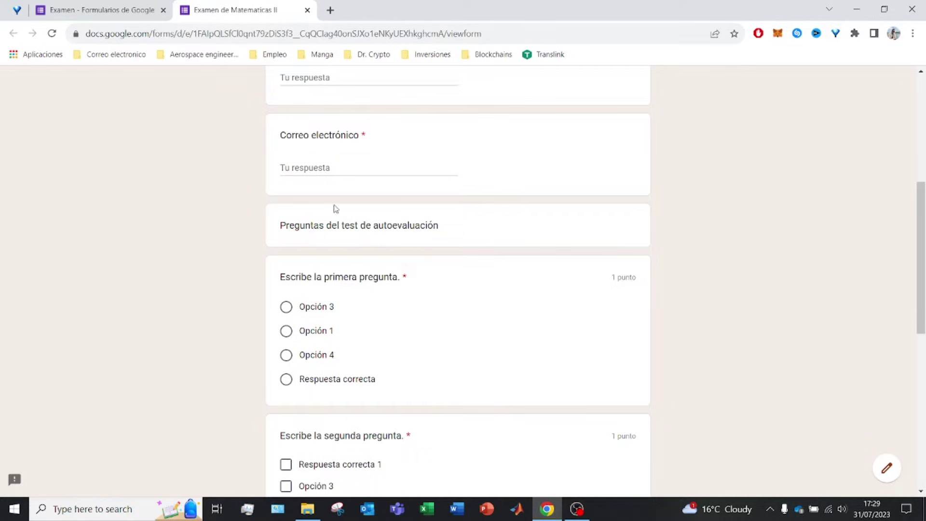
pyautogui.scroll(4, 289, 180)
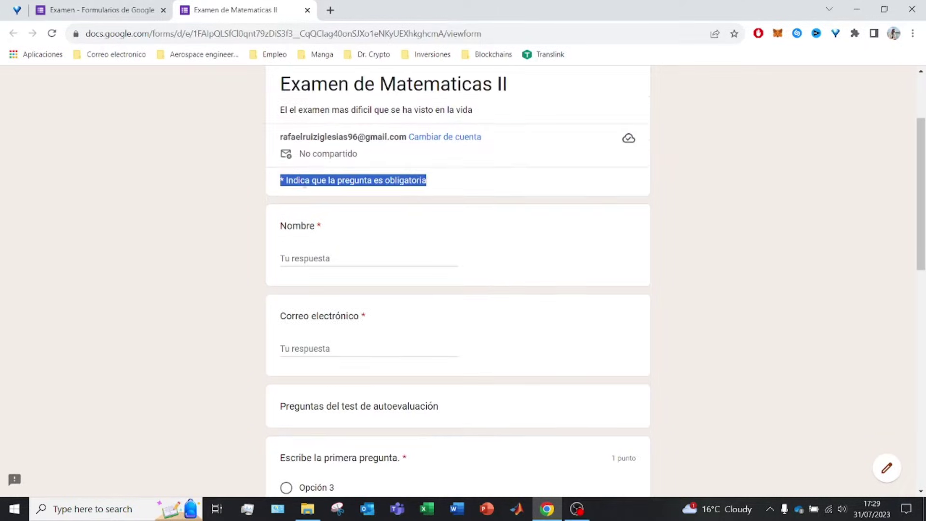
pyautogui.scroll(-3, 448, 349)
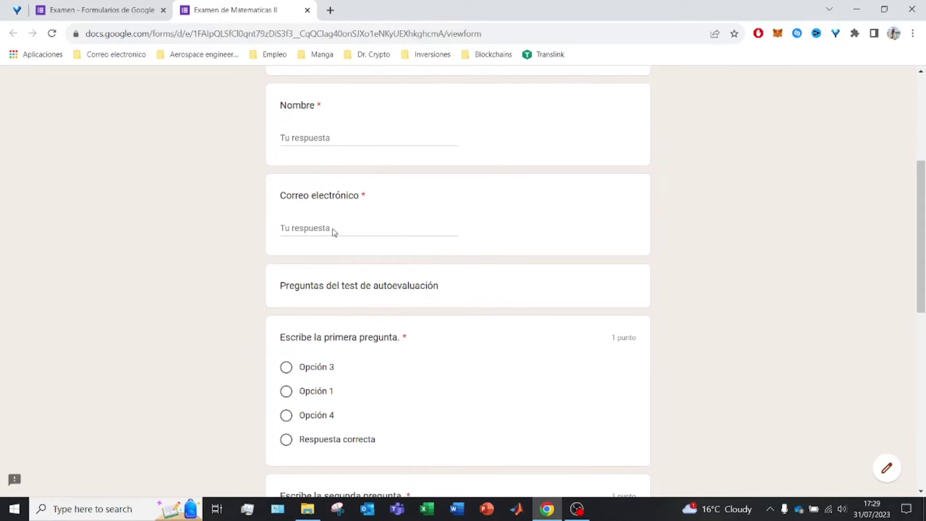
pyautogui.click(308, 10)
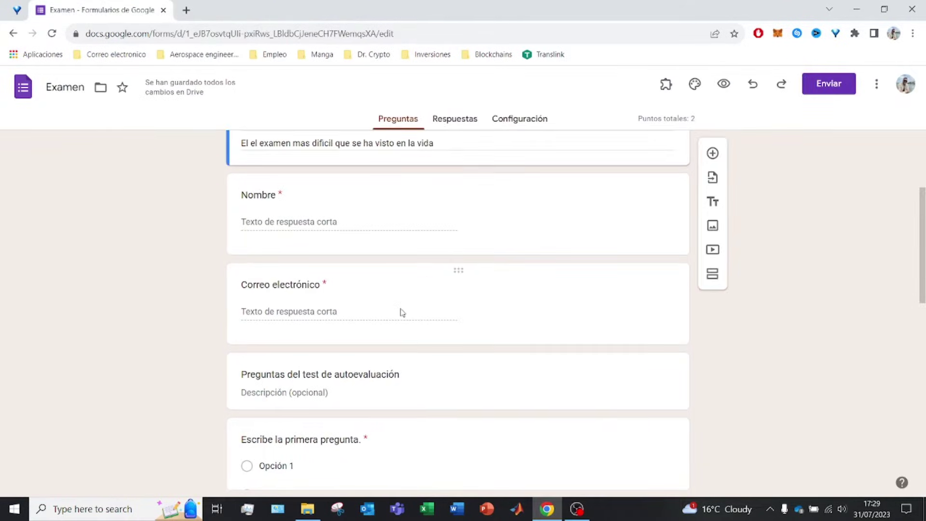
# - Retitle the section heading under the e-mail question as "PARTE 1: Ecuaciones de primer orden"
pyautogui.scroll(-1, 399, 310)
pyautogui.click(419, 322)
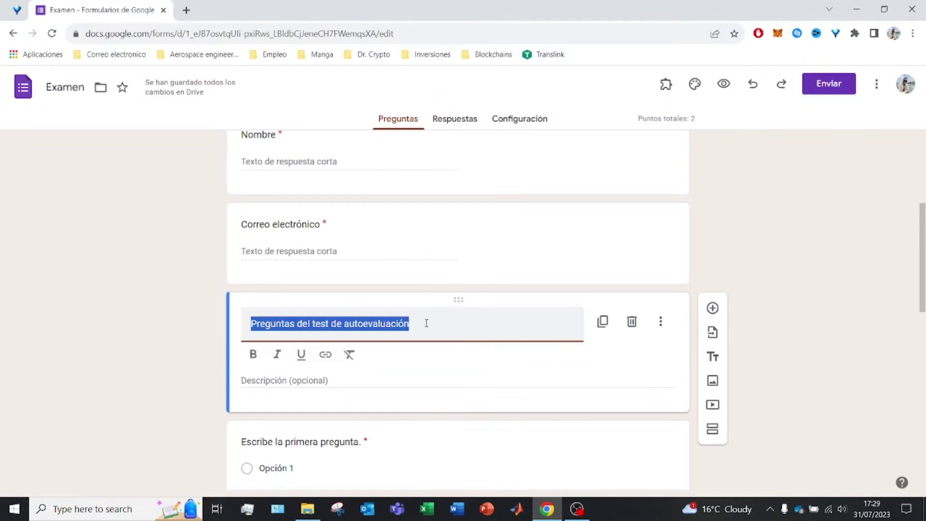
pyautogui.write('PARTE 1: E')
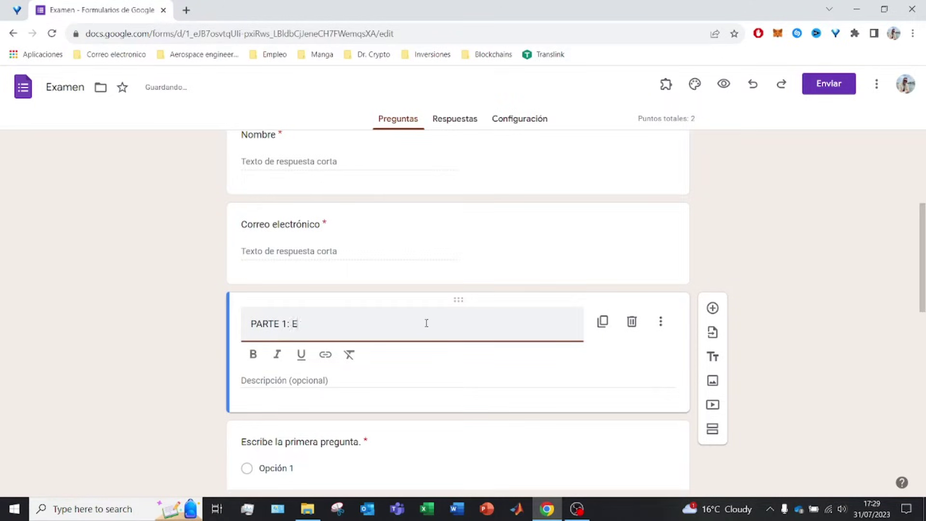
pyautogui.write('cuaciones de pr')
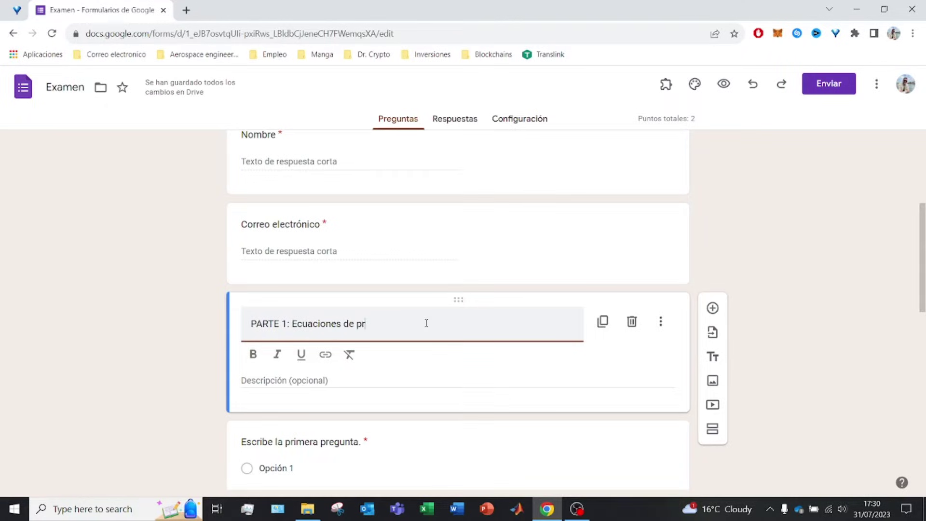
pyautogui.write('imer orden')
pyautogui.click(42, 324)
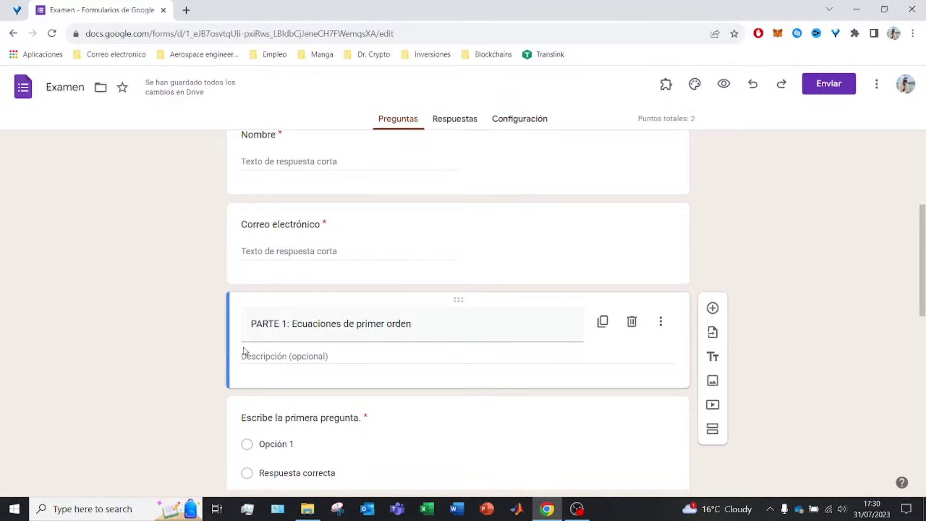
# - Duplicate the PARTE 1 heading and move the copy between the second and third questions
pyautogui.scroll(-1, 263, 351)
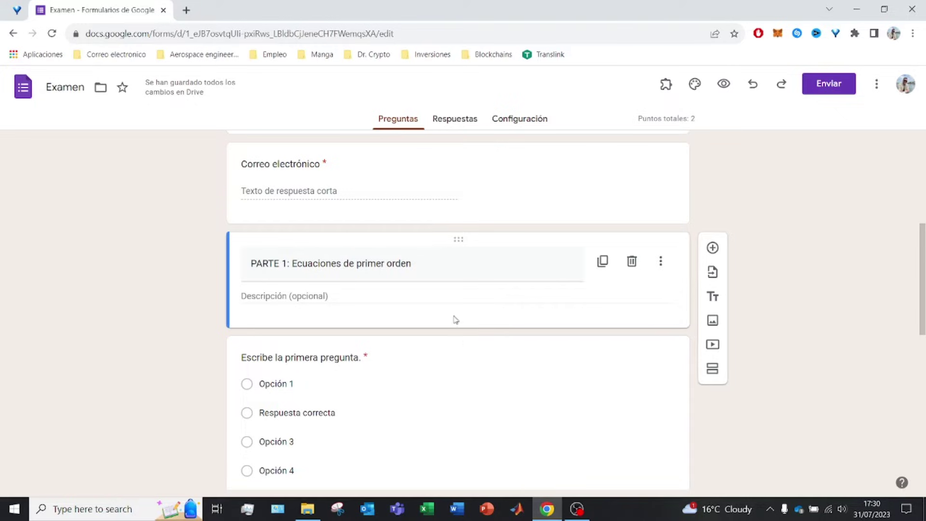
pyautogui.click(602, 261)
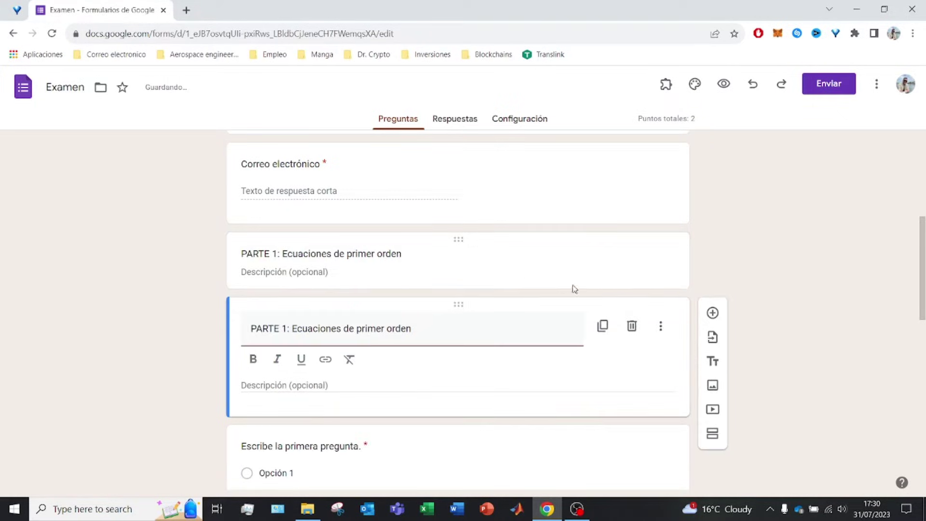
pyautogui.moveTo(471, 306); pyautogui.dragTo(471, 456)
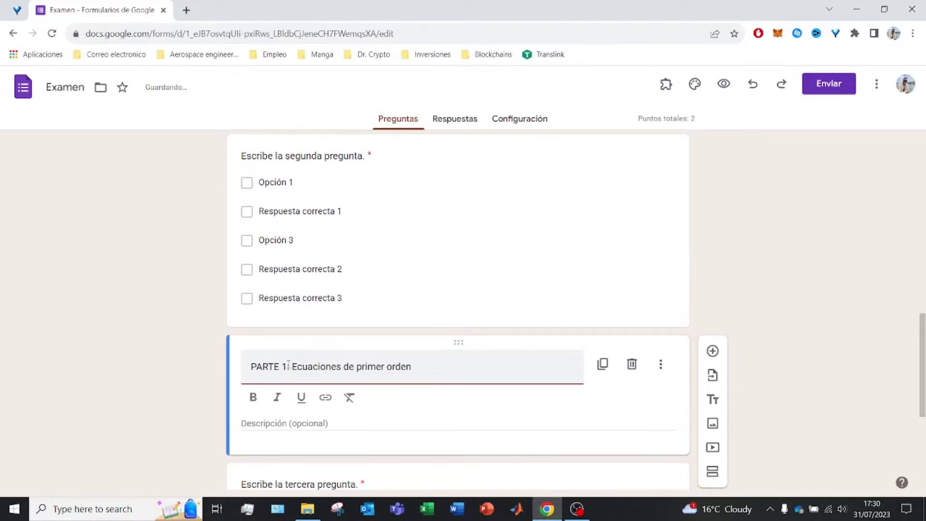
# - Change the copied heading to "PARTE 2: Ecuaciones de segundo orden"
pyautogui.doubleClick(287, 366)
pyautogui.write('2')
pyautogui.press('End')
pyautogui.hotkey('shift', 'Left')
pyautogui.hotkey('shift', 'Left')
pyautogui.hotkey('shift', 'Left')
pyautogui.hotkey('shift', 'Left')
pyautogui.hotkey('shift', 'Left')
pyautogui.hotkey('shift', 'Left')
pyautogui.hotkey('shift', 'Left')
pyautogui.hotkey('shift', 'Left')
pyautogui.press('Left')
pyautogui.press('Right')
pyautogui.press('Right')
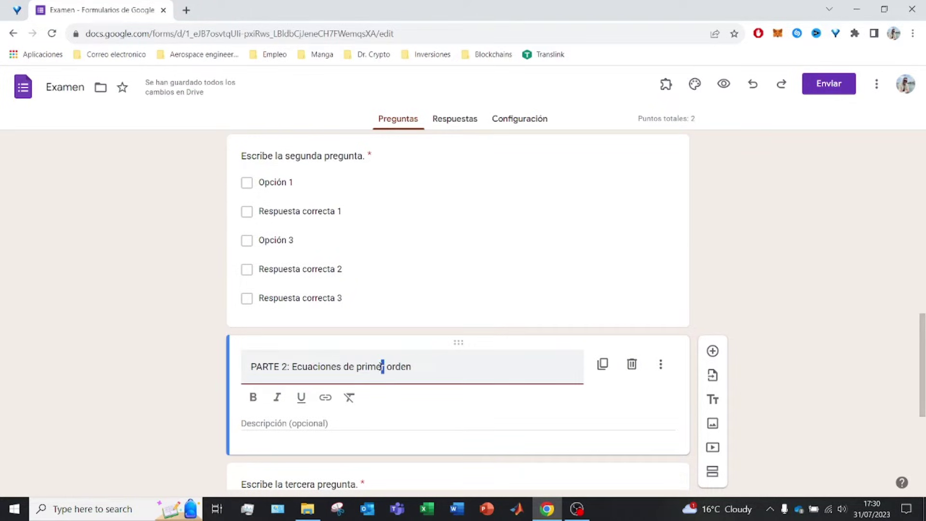
pyautogui.hotkey('shift', 'Left')
pyautogui.hotkey('shift', 'Left')
pyautogui.hotkey('shift', 'Left')
pyautogui.hotkey('shift', 'Left')
pyautogui.hotkey('shift', 'Left')
pyautogui.hotkey('shift', 'Left')
pyautogui.write('segundo')
pyautogui.click(164, 344)
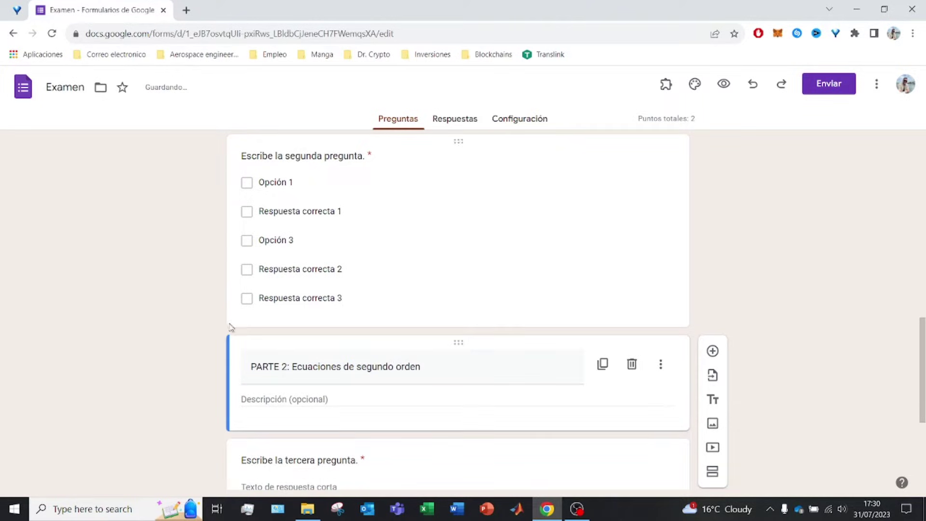
# - Replace the first question's text with "Resuelveme la siguiente ecuación: x+2 = 4"
pyautogui.scroll(6, 220, 336)
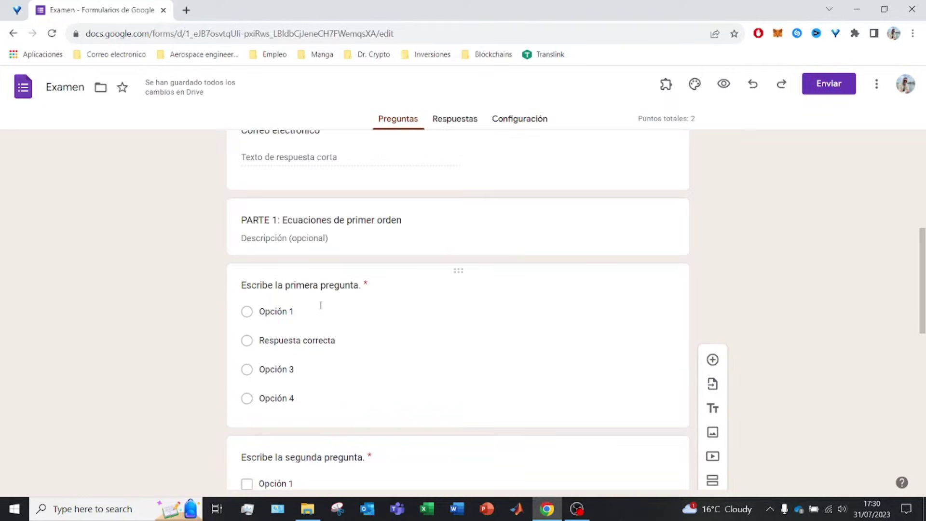
pyautogui.click(336, 286)
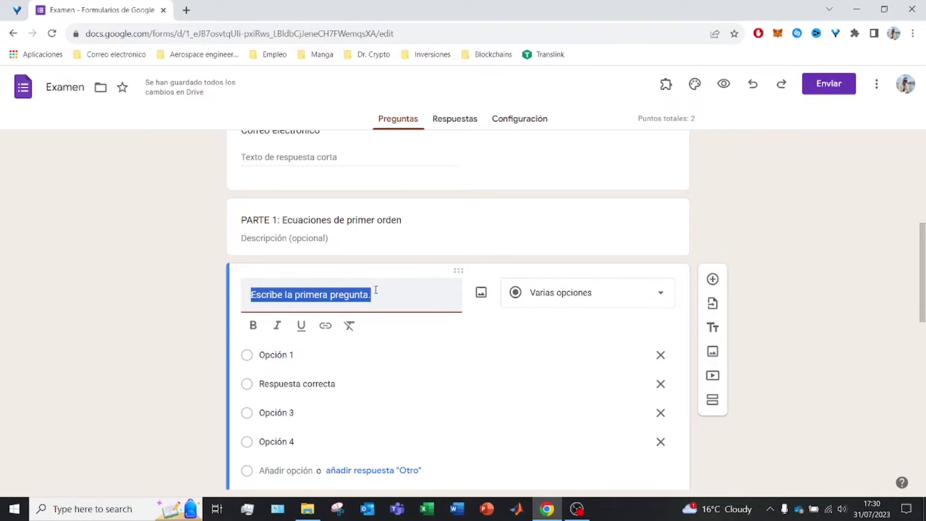
pyautogui.write('Resuelveme la')
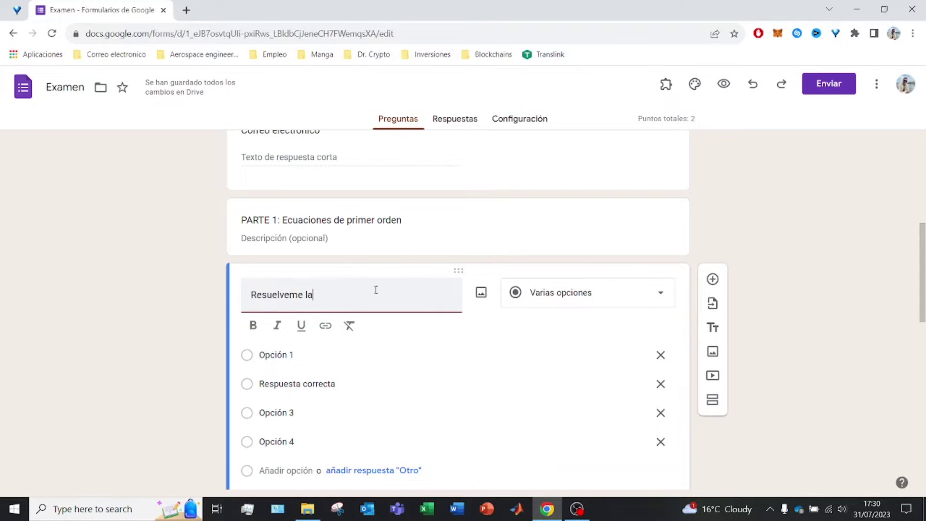
pyautogui.write(' siguiente ecuación: x+2')
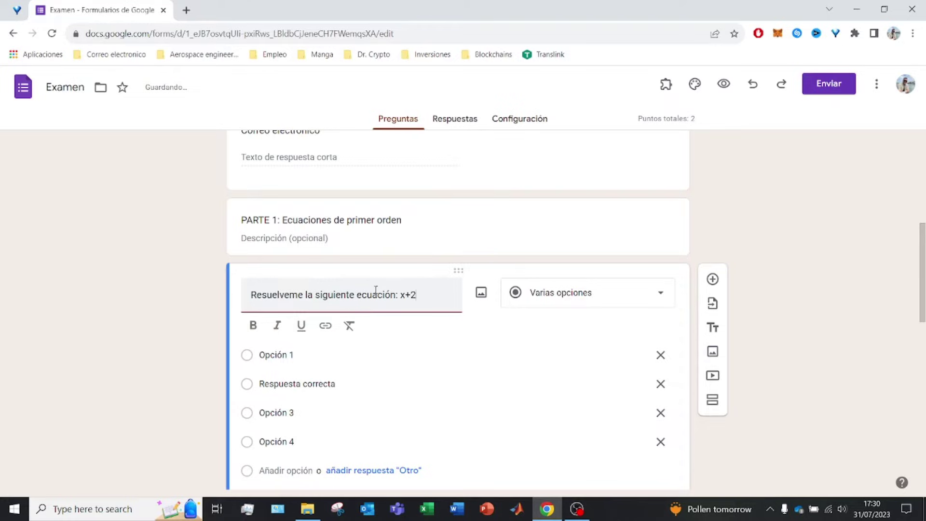
pyautogui.write(' = 4')
pyautogui.click(810, 258)
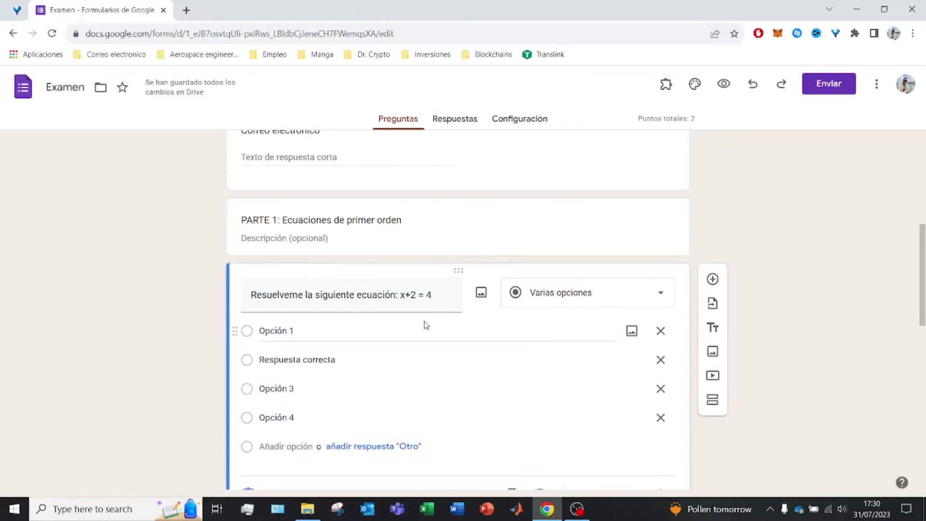
# - Set the equation question's four answer options to 3, -6, 0 and 2
pyautogui.click(274, 330)
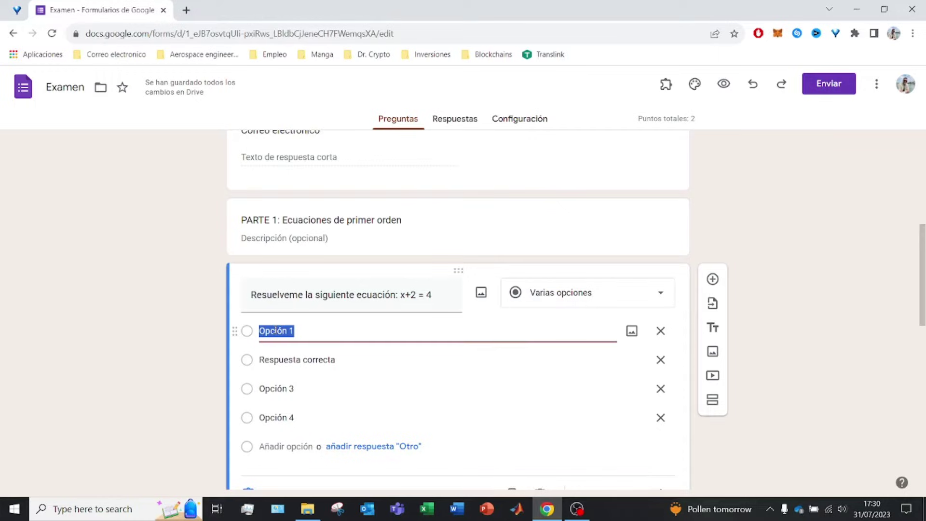
pyautogui.write('3')
pyautogui.click(288, 366)
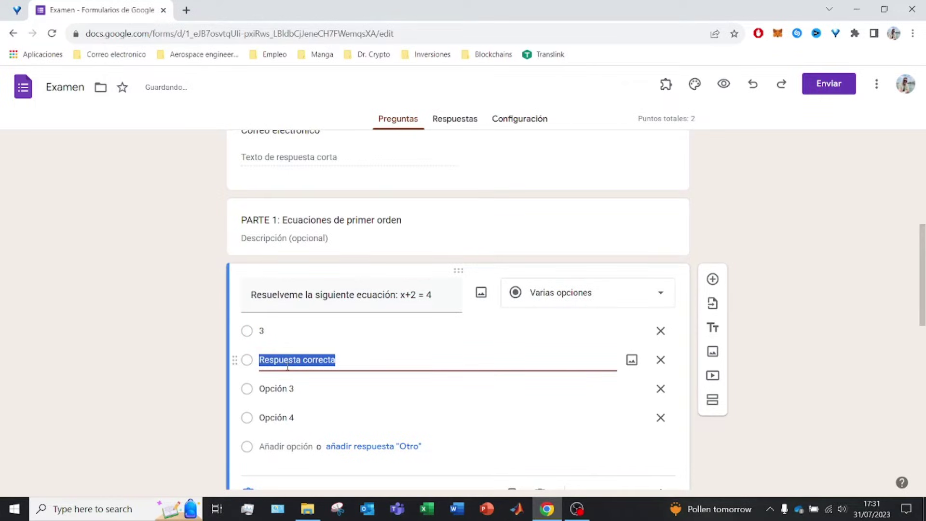
pyautogui.write('-6')
pyautogui.click(314, 396)
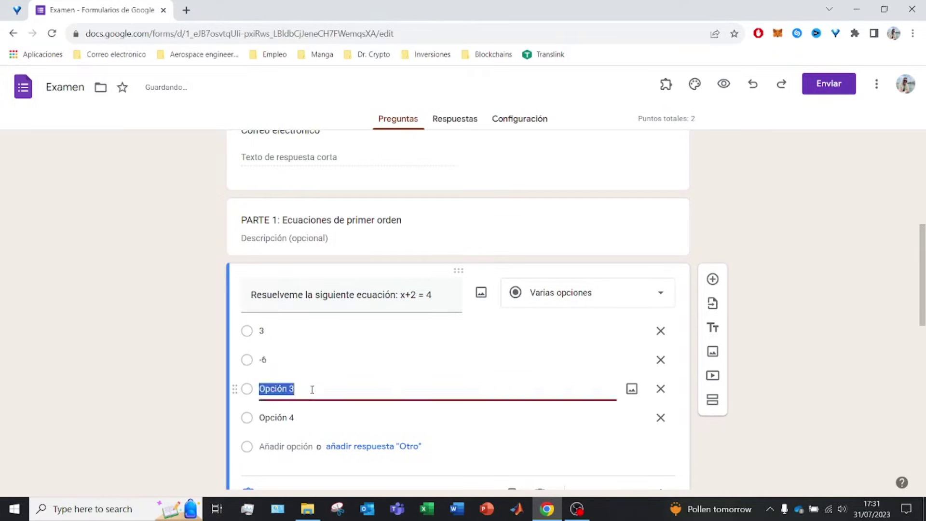
pyautogui.write('0')
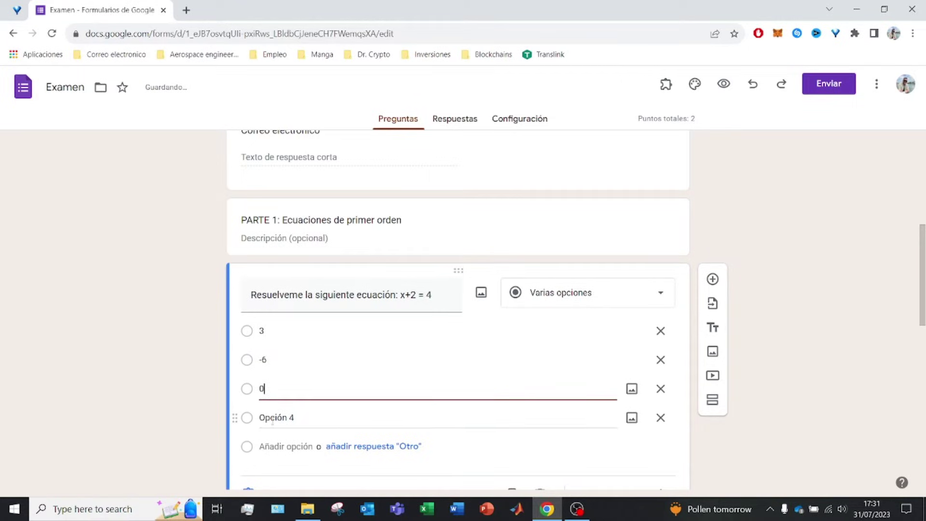
pyautogui.click(272, 418)
pyautogui.write('2')
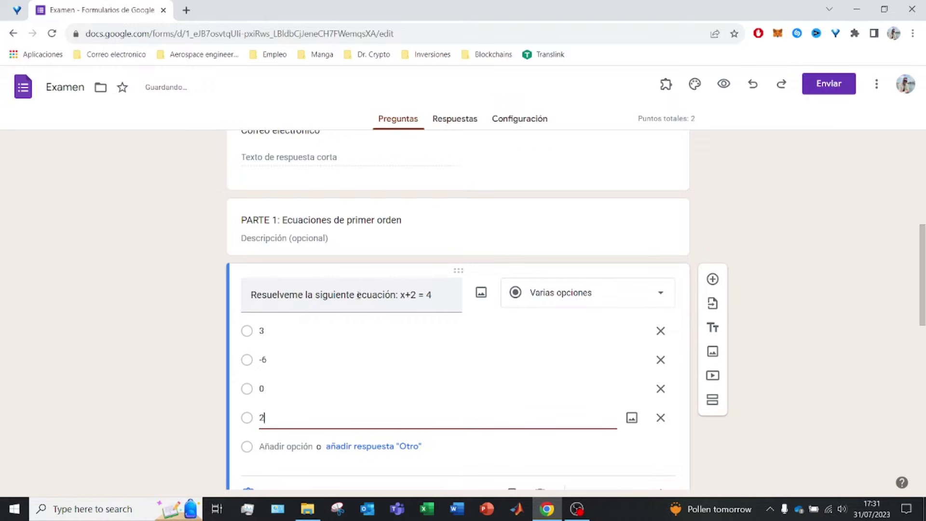
# - Rewrite the four answer options as "x = 3", "x = -6", "x = 0" and "x = 2"
pyautogui.click(270, 331)
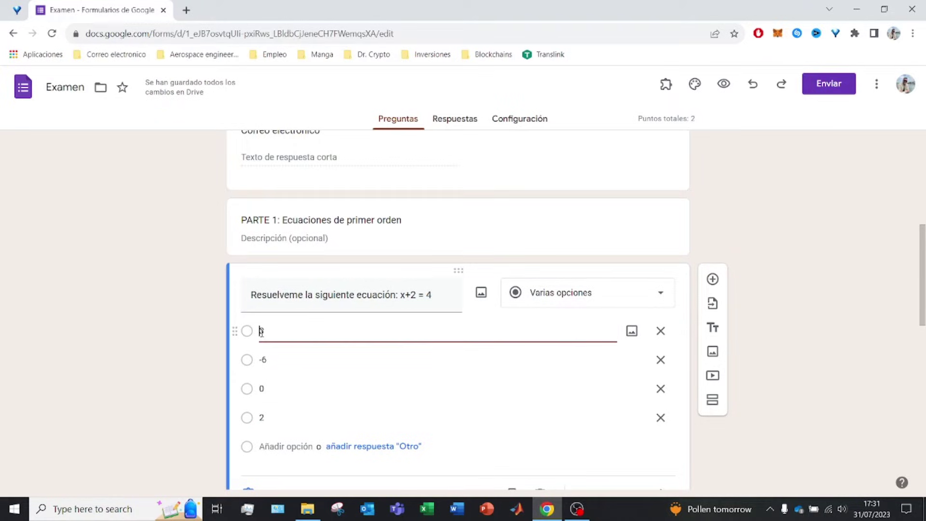
pyautogui.write('3')
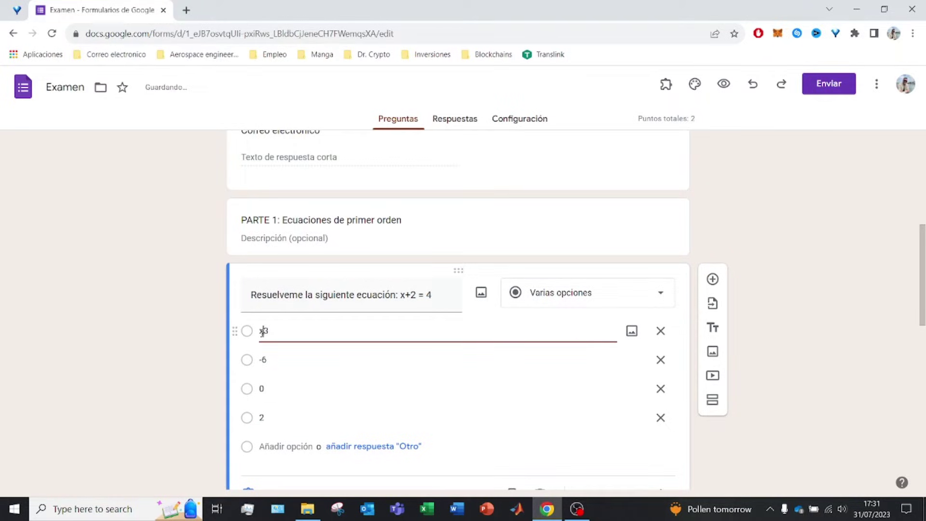
pyautogui.write(' =')
pyautogui.moveTo(273, 331); pyautogui.dragTo(246, 332)
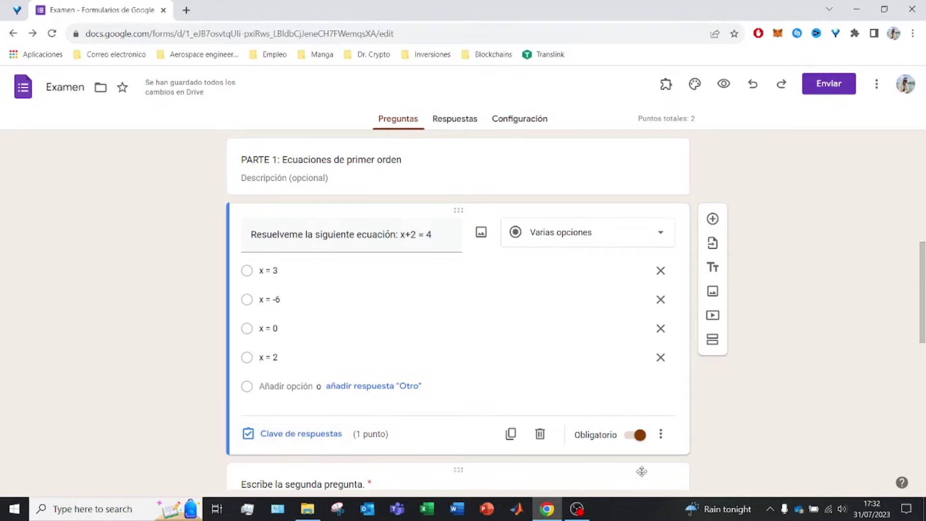
# - In the equation question's answer key, set the score to 2 points and mark "x = 2" as correct
pyautogui.click(637, 435)
pyautogui.click(302, 440)
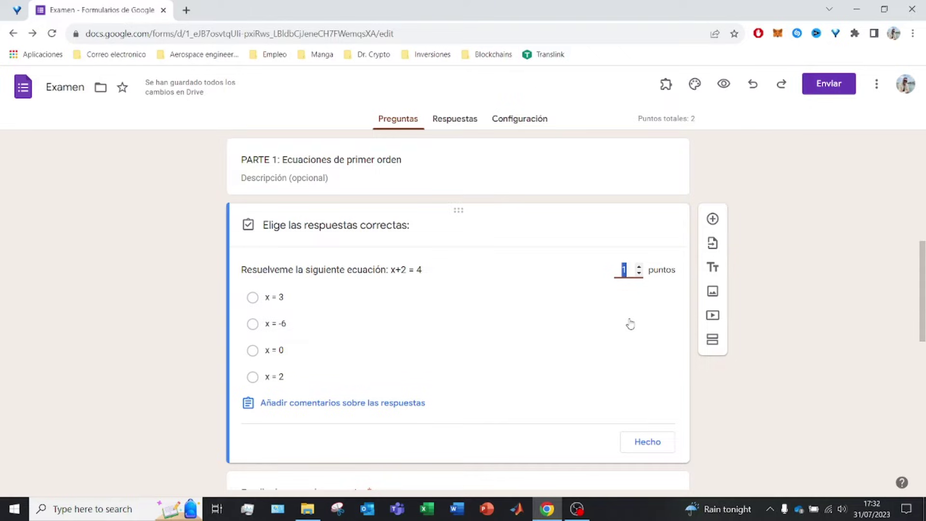
pyautogui.write('2')
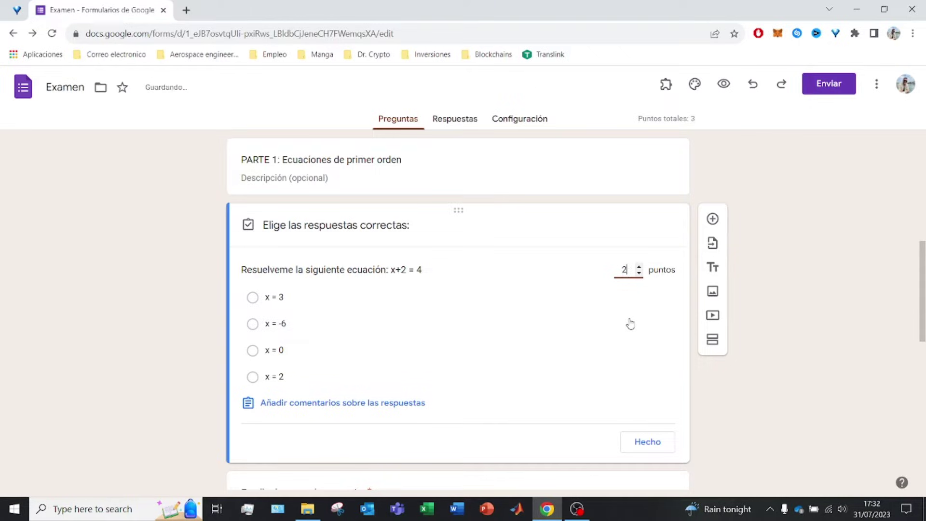
pyautogui.click(252, 379)
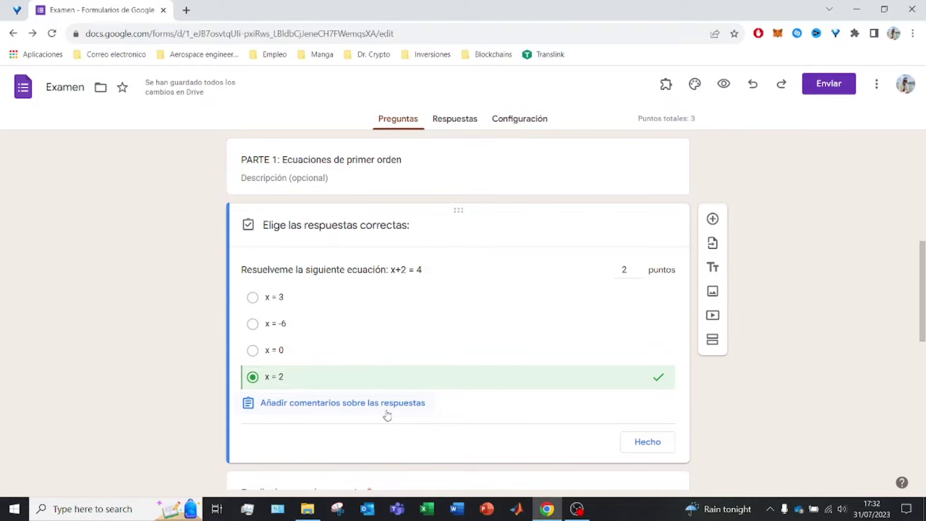
# - Add the incorrect-answer feedback "La solución al resultado es un número par" to the equation question and finish its answer key
pyautogui.click(393, 411)
pyautogui.click(367, 194)
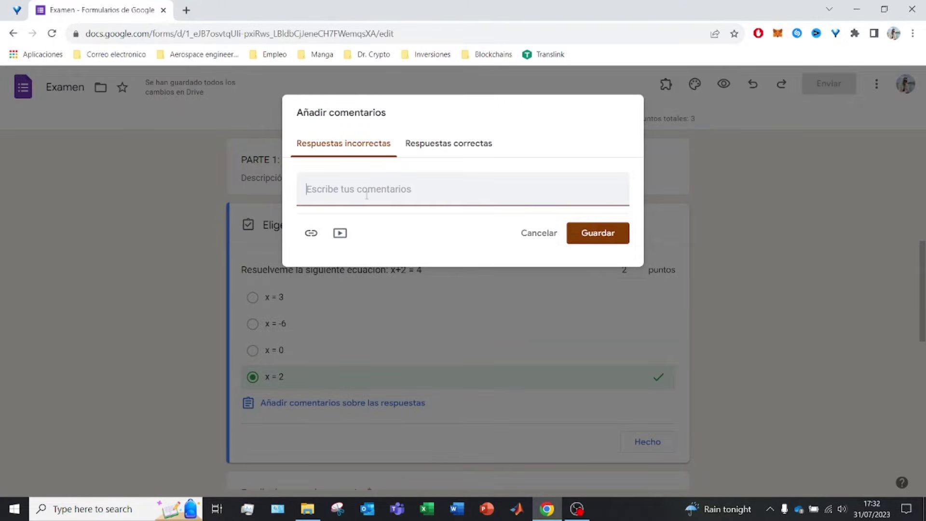
pyautogui.write('P')
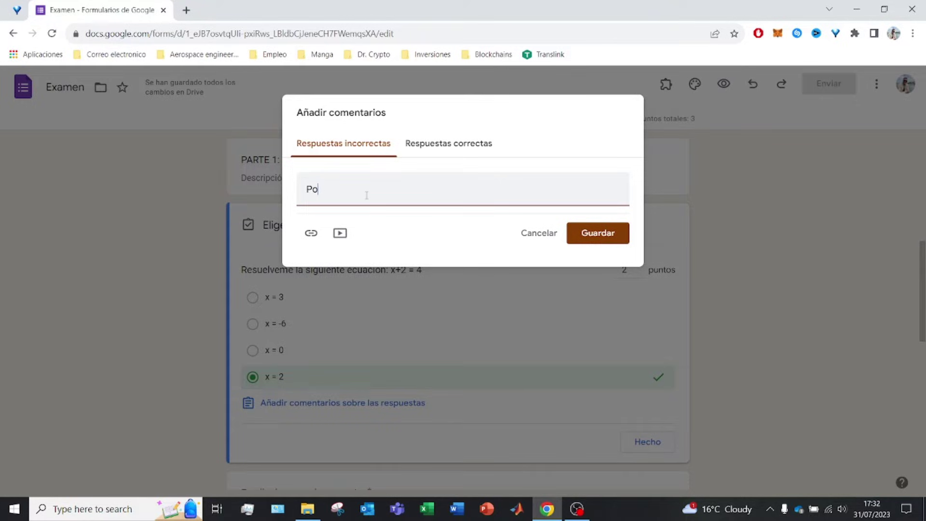
pyautogui.write('o')
pyautogui.press('BackSpace')
pyautogui.press('BackSpace')
pyautogui.write('La socución al resultado')
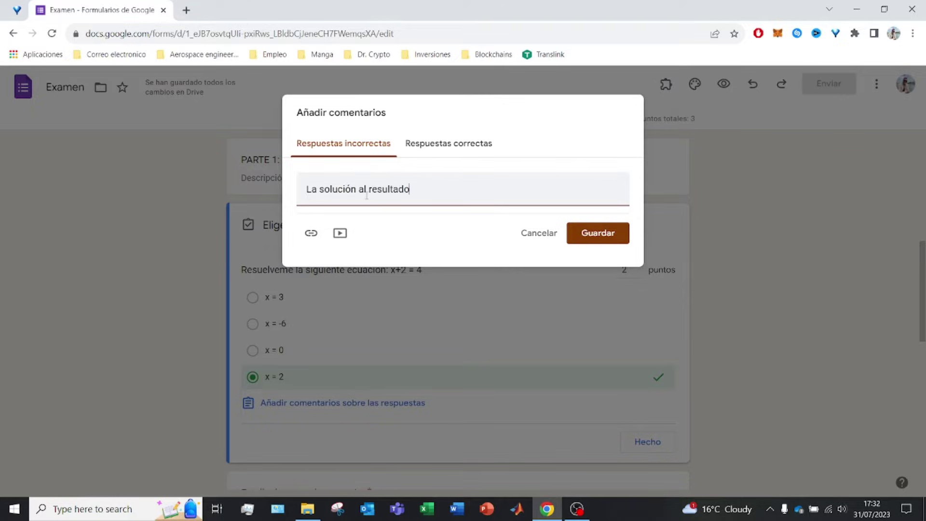
pyautogui.write(' es un número par')
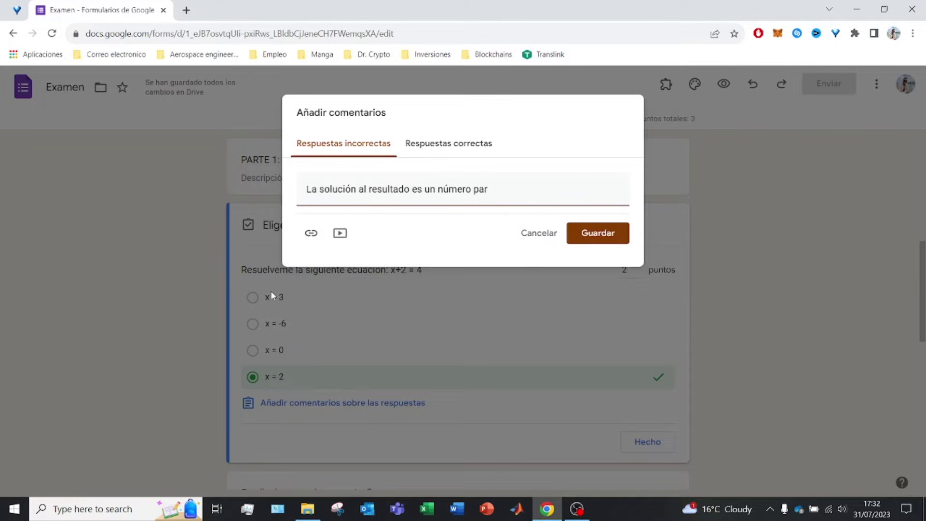
pyautogui.click(594, 230)
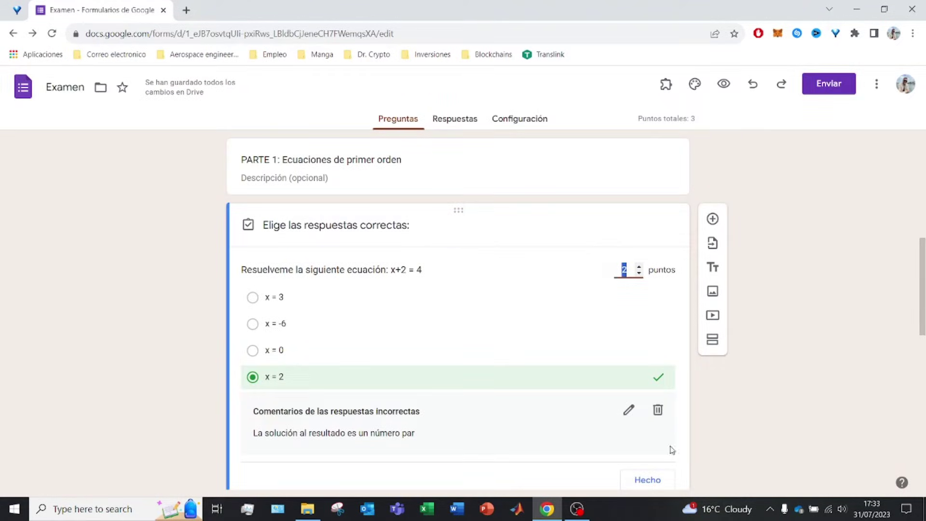
pyautogui.click(641, 478)
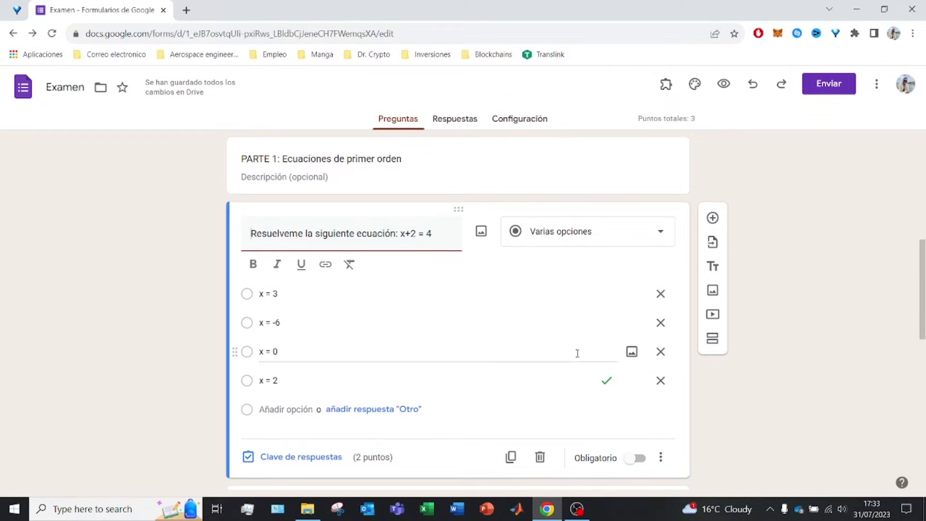
# - Delete the placeholder question "Escribe la segunda pregunta." from PARTE 1
pyautogui.scroll(-3, 584, 345)
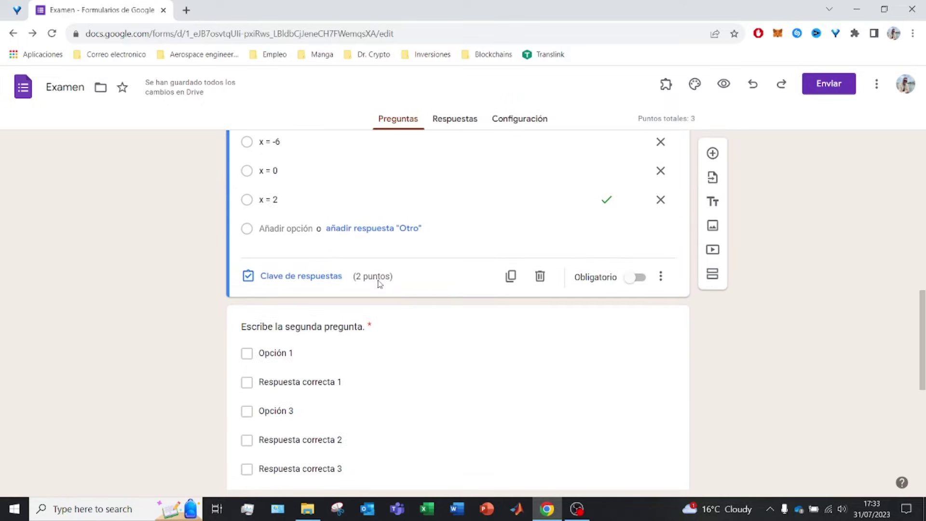
pyautogui.scroll(-1, 380, 283)
pyautogui.scroll(1, 301, 314)
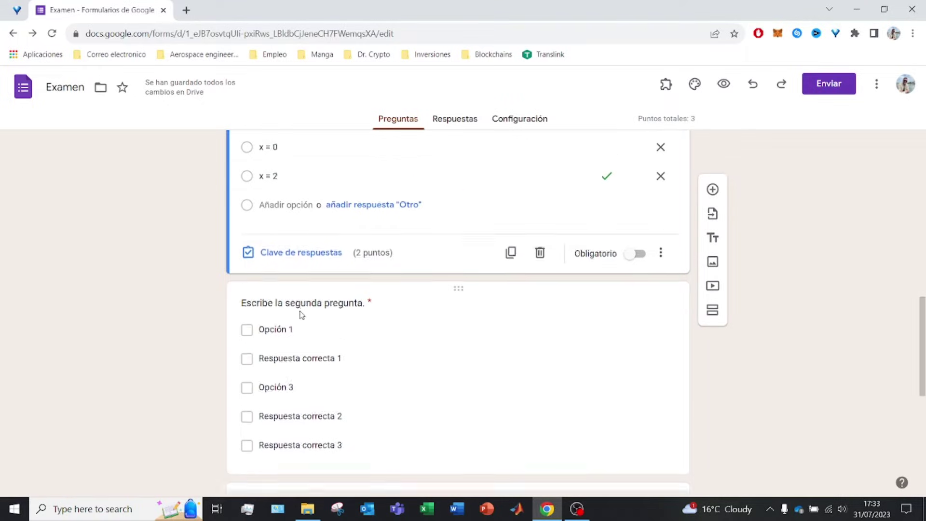
pyautogui.scroll(3, 300, 314)
pyautogui.scroll(-4, 262, 291)
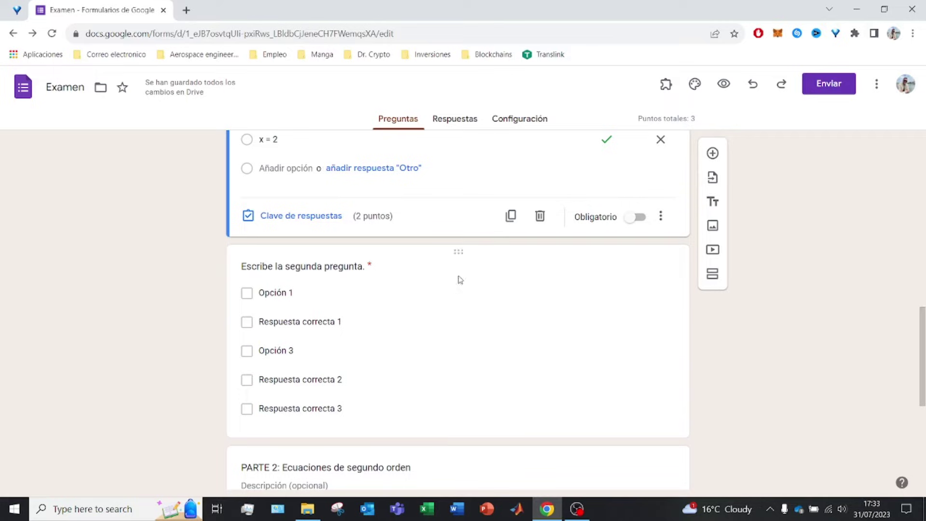
pyautogui.click(463, 254)
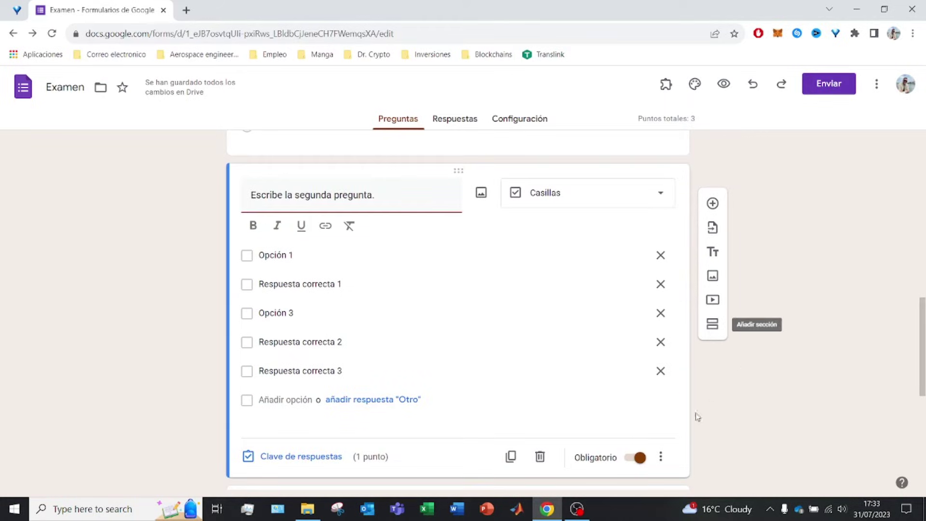
pyautogui.click(539, 456)
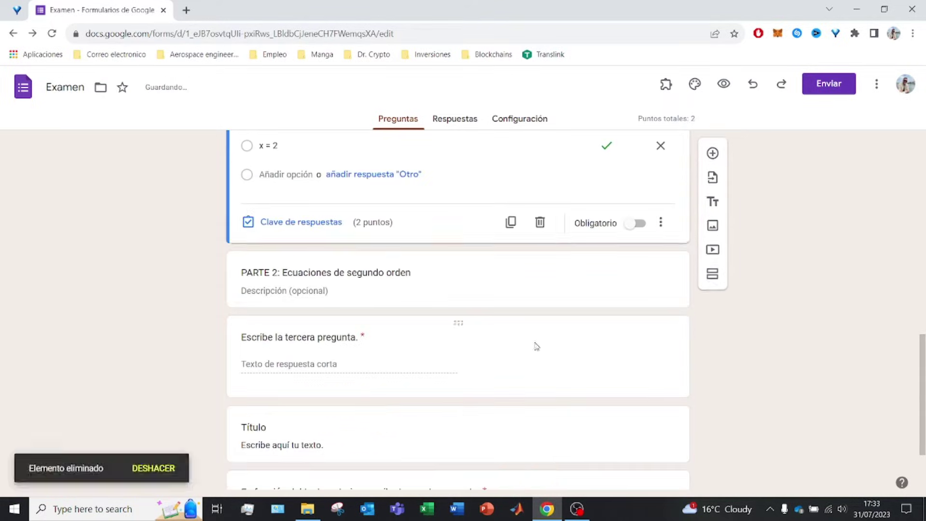
# - Add a new blank question directly after the x+2 = 4 question in PARTE 1
pyautogui.scroll(-3, 522, 344)
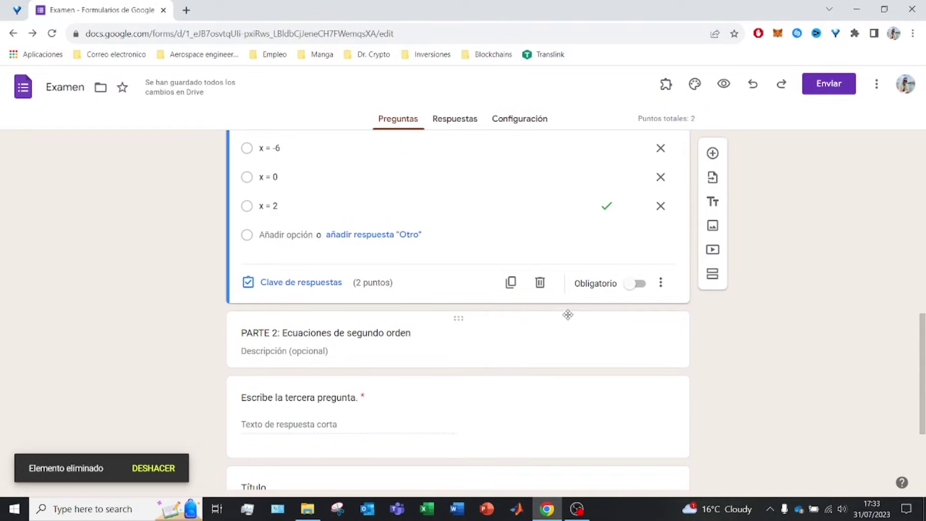
pyautogui.click(712, 140)
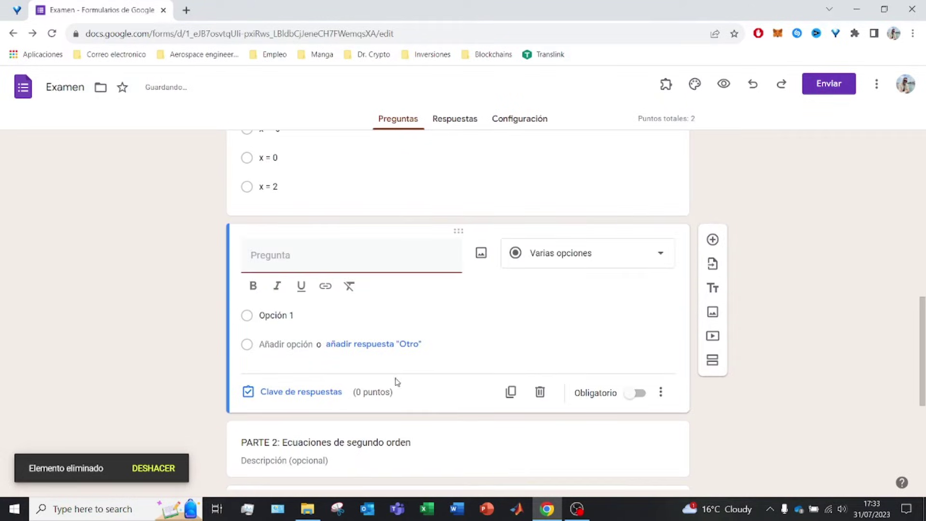
pyautogui.scroll(5, 421, 274)
pyautogui.scroll(-5, 422, 271)
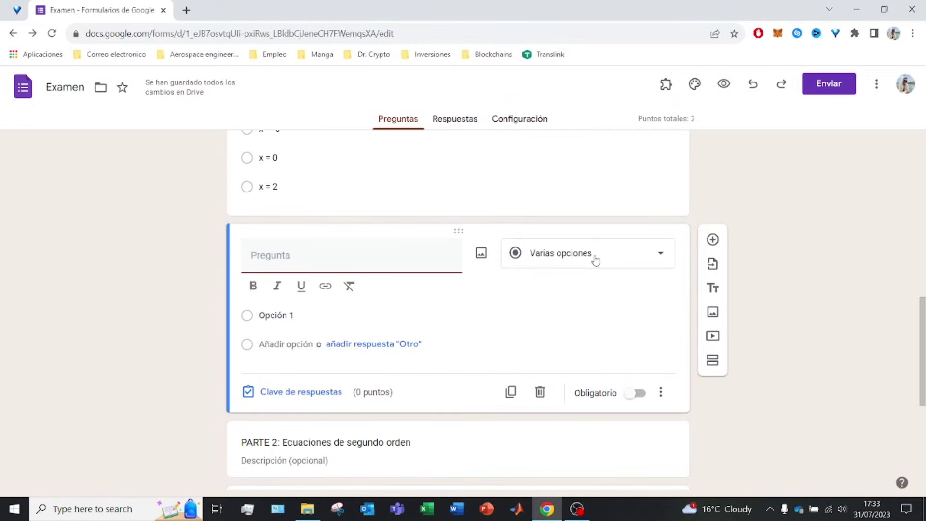
# - Try the Desplegable type on the new question and replace it with Respuesta corta
pyautogui.click(594, 261)
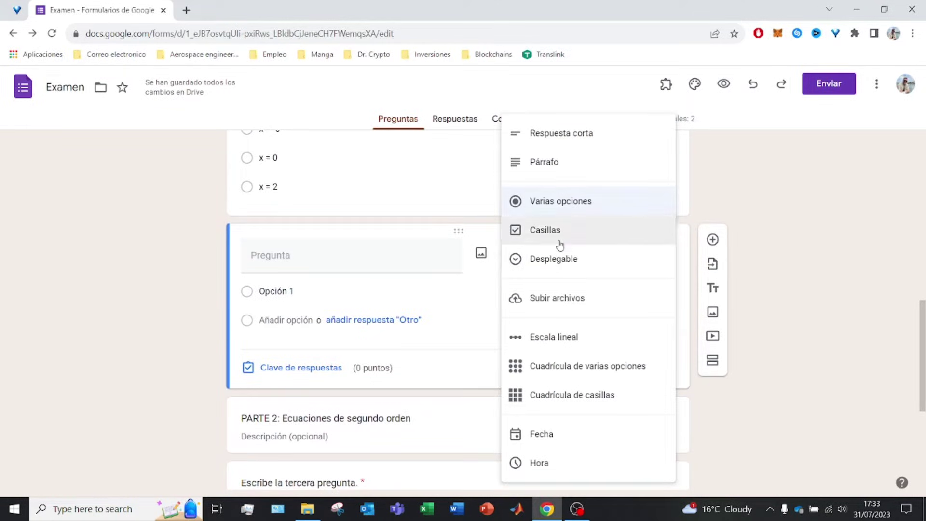
pyautogui.click(560, 268)
pyautogui.scroll(1, 559, 268)
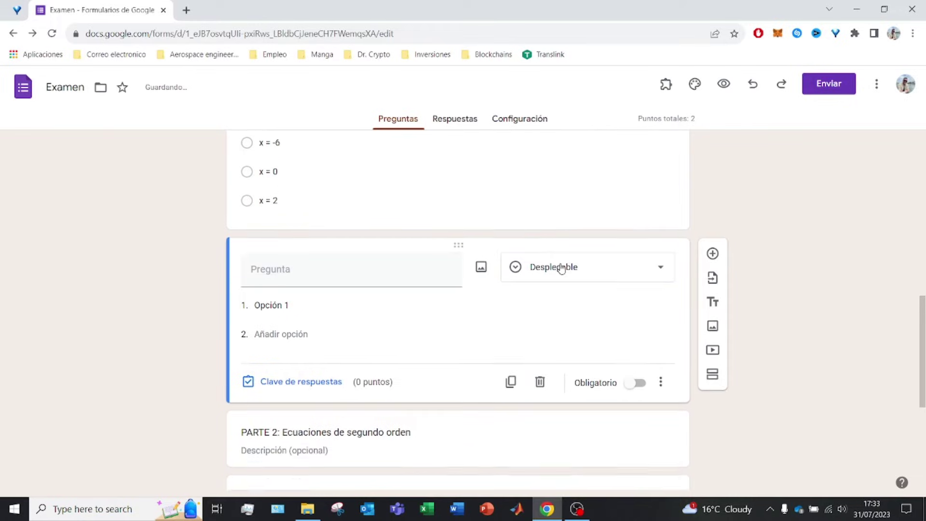
pyautogui.click(560, 311)
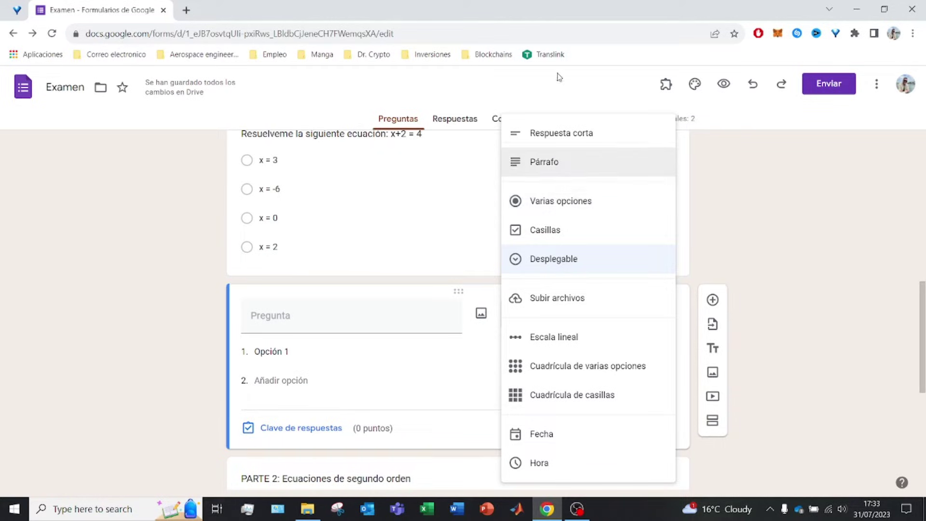
pyautogui.click(558, 134)
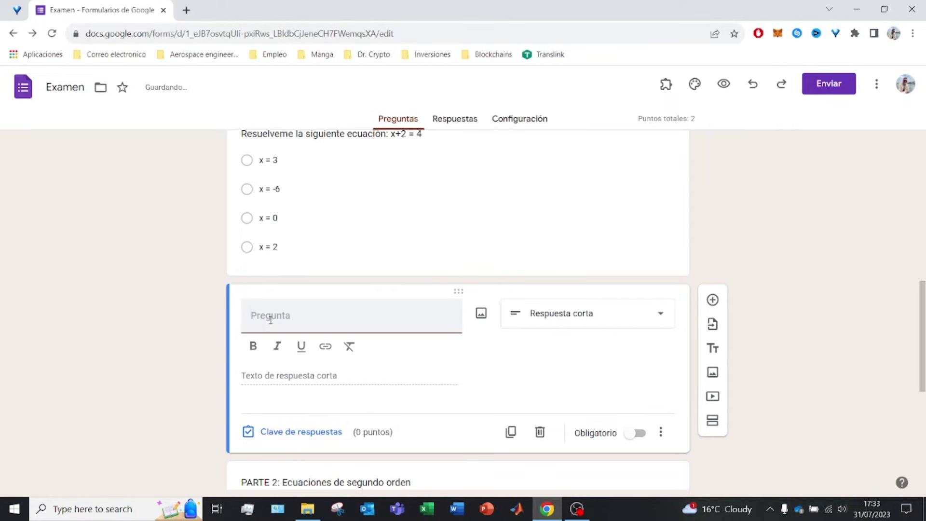
# - Enter "Desarrollame el modelo matemático de Pitagoras" as the new question's text and set its type to Párrafo
pyautogui.write('Desarrol')
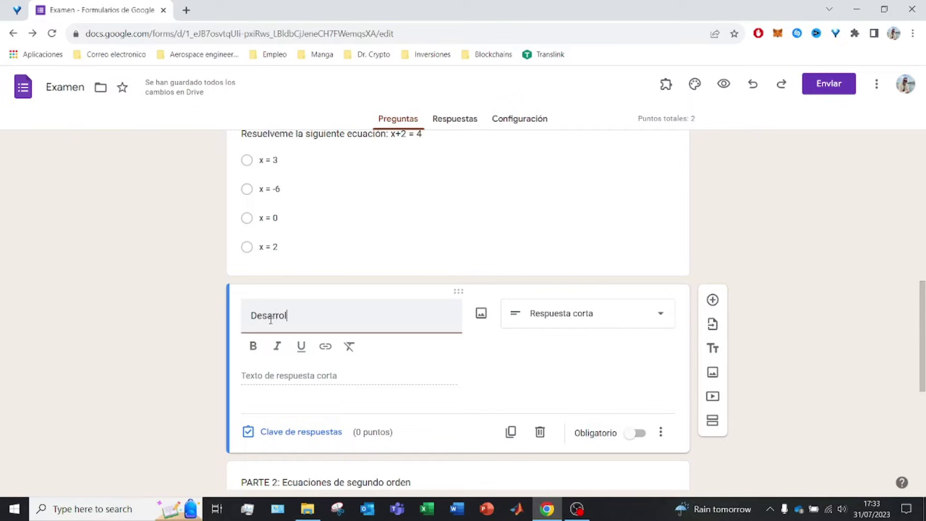
pyautogui.write('lame el modelo matem')
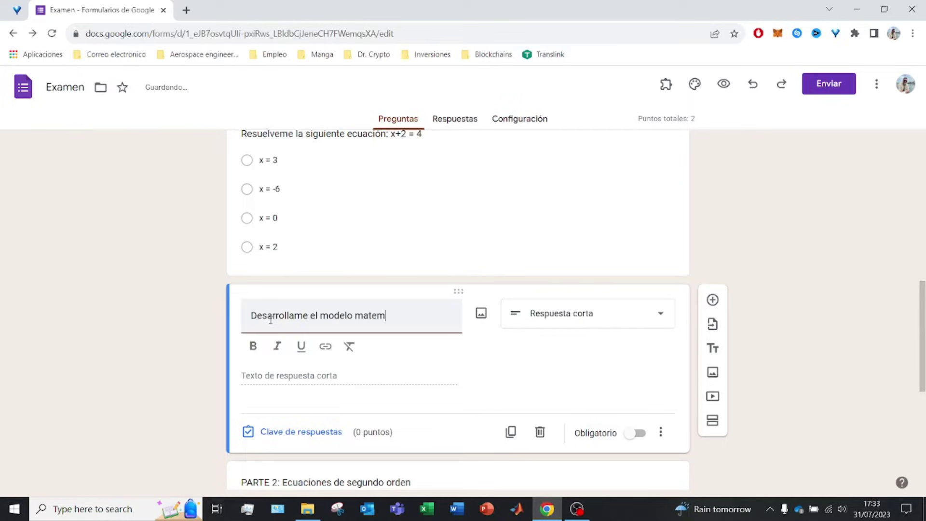
pyautogui.write('ático de Pita')
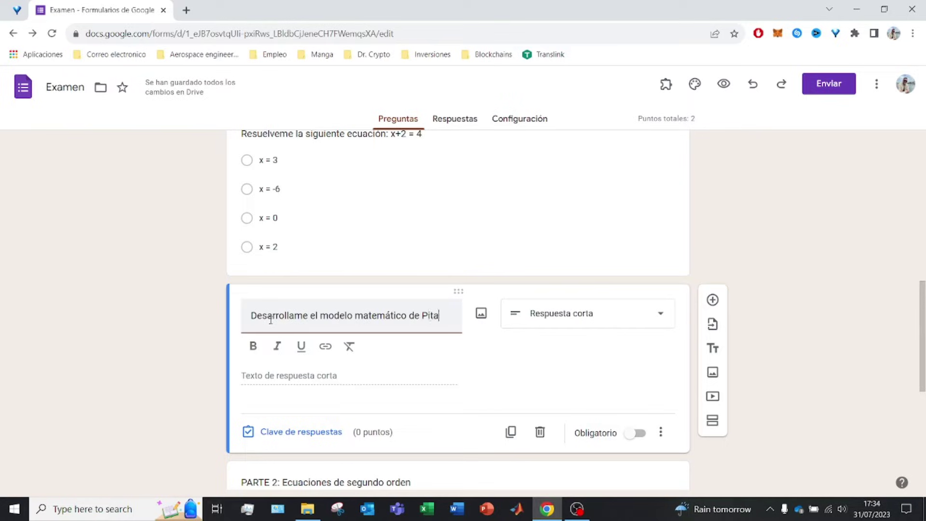
pyautogui.write('goras')
pyautogui.click(283, 396)
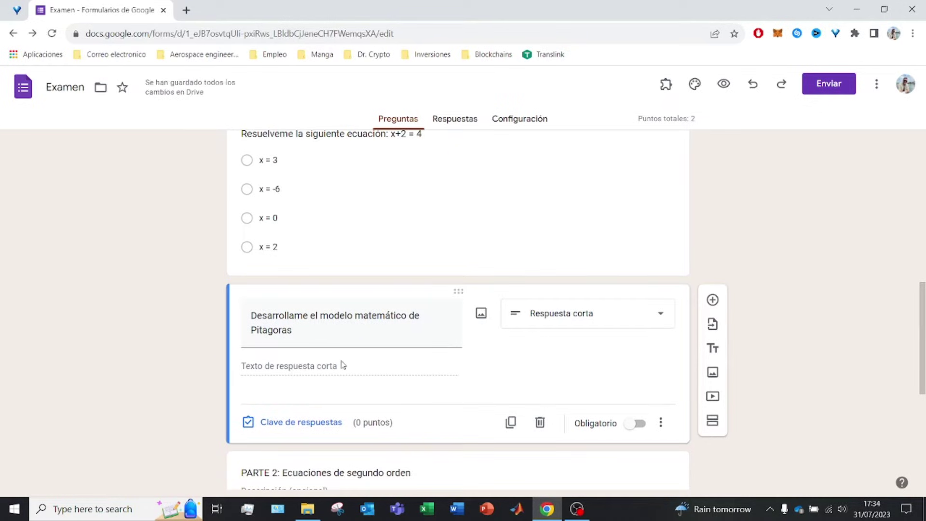
pyautogui.click(651, 326)
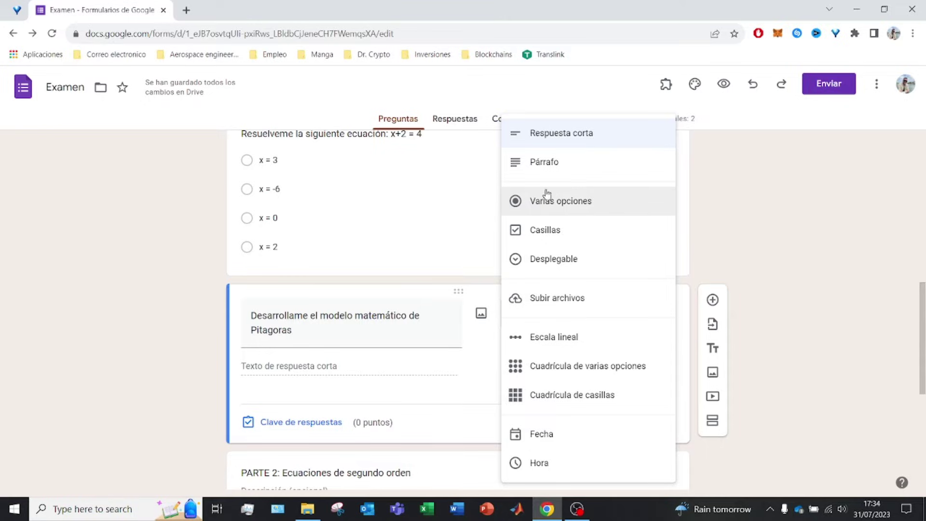
pyautogui.click(554, 163)
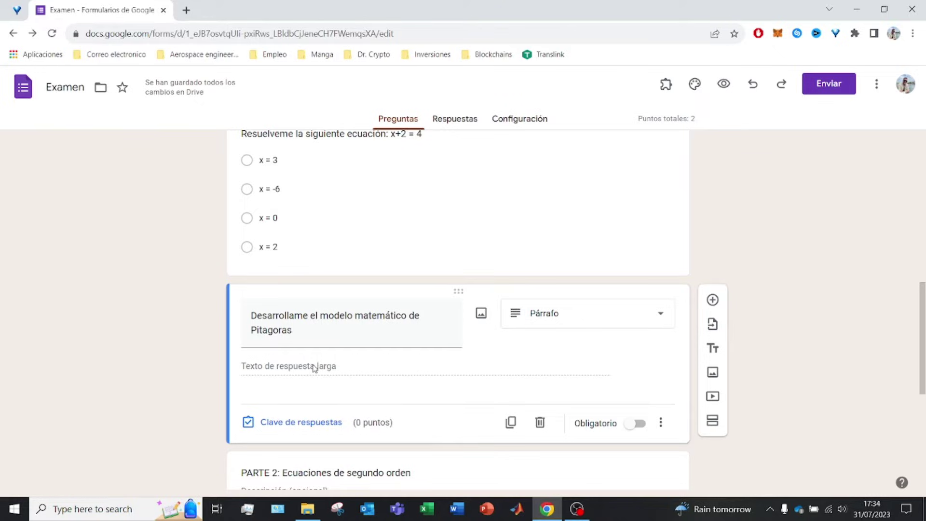
# - Change the new question's type to Casillas and replace its text with "Un ángulo recto es de 180 grados"
pyautogui.click(607, 325)
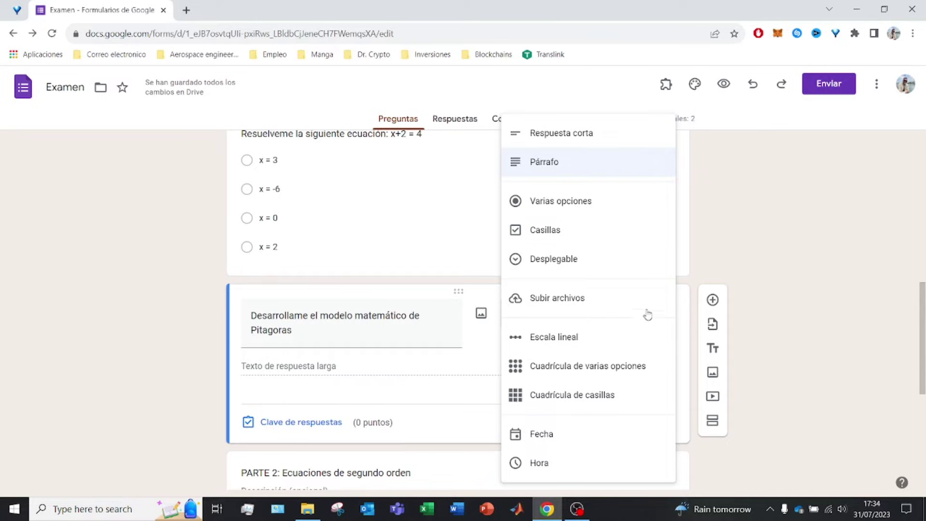
pyautogui.click(550, 235)
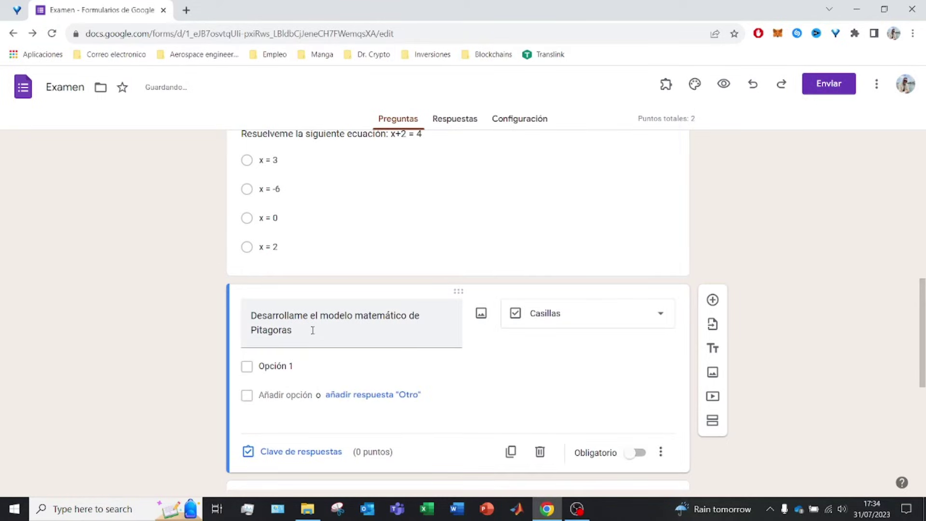
pyautogui.moveTo(311, 330); pyautogui.dragTo(264, 316)
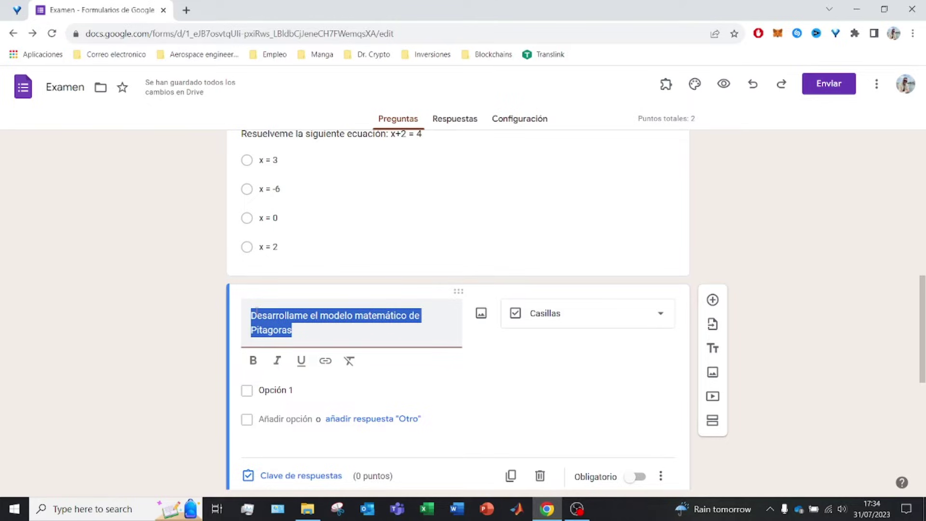
pyautogui.write('Un ángulo recto ')
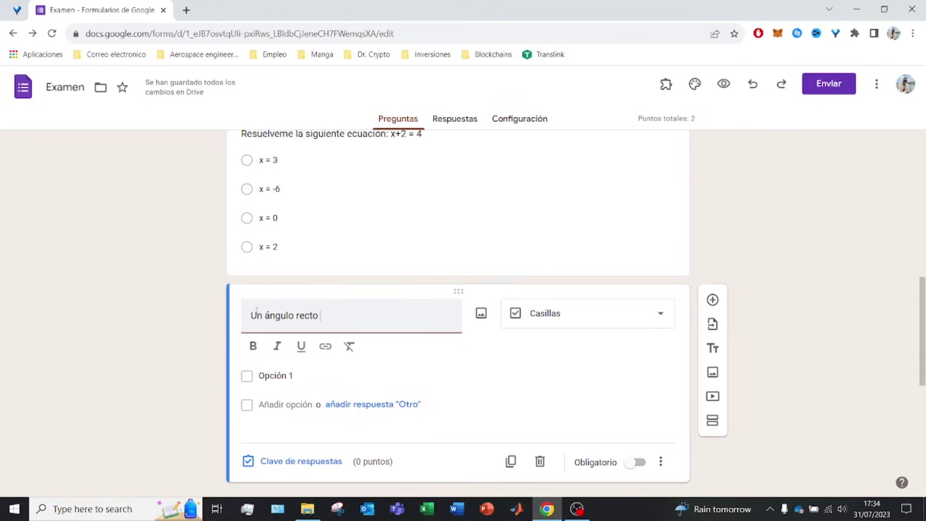
pyautogui.write('es de 18')
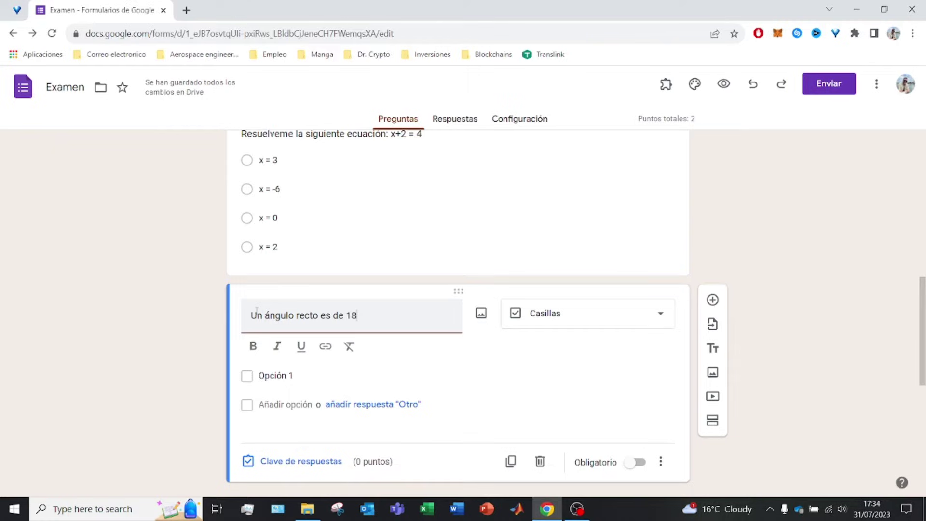
pyautogui.write('0 grados')
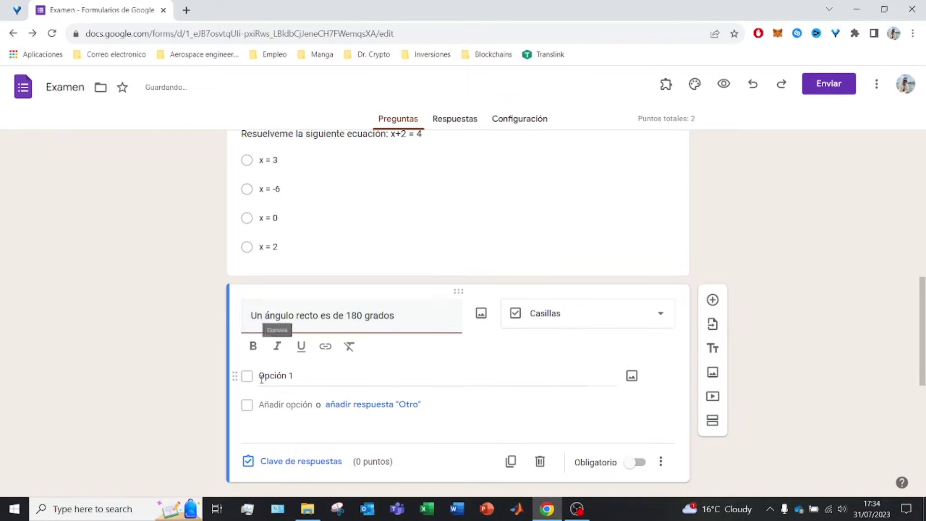
# - Give the right-angle question the two answer options "Verdadero" and "Falso"
pyautogui.click(302, 378)
pyautogui.write('Verd')
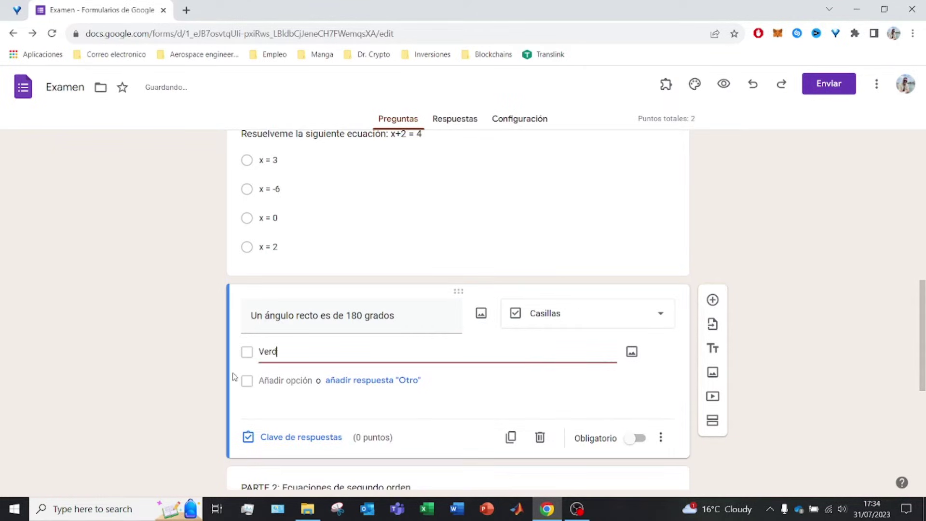
pyautogui.write('aderos')
pyautogui.press('BackSpace')
pyautogui.click(278, 390)
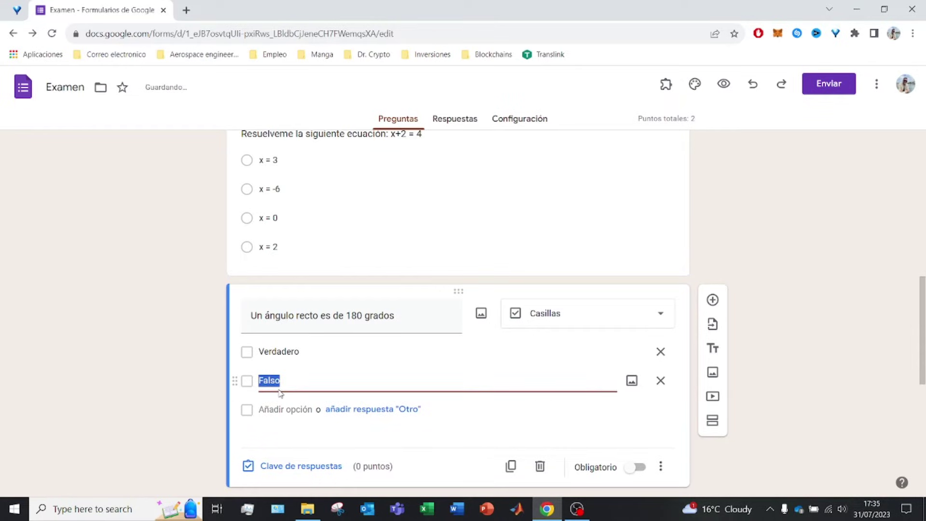
pyautogui.click(589, 413)
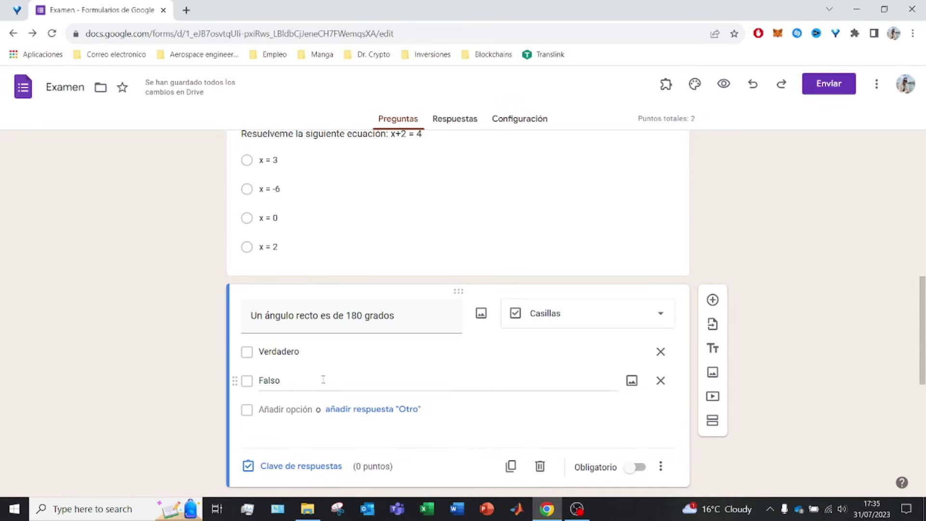
# - Mark "Falso" as the correct answer to the right-angle question and assign it 2 points
pyautogui.click(310, 465)
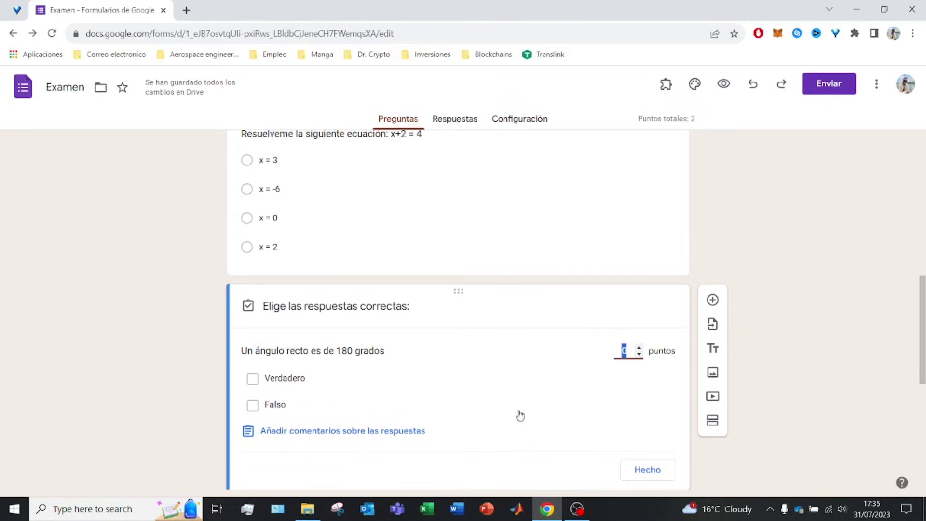
pyautogui.click(336, 410)
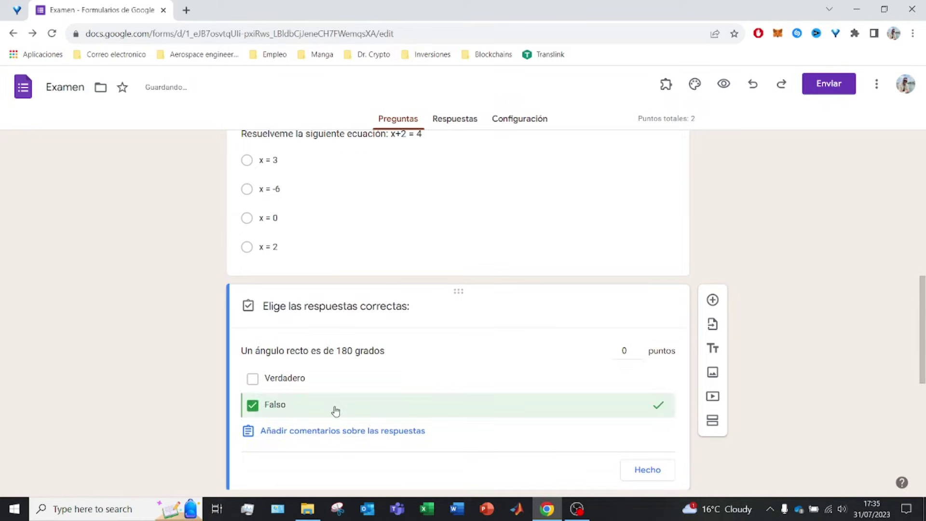
pyautogui.click(635, 350)
pyautogui.write('2')
pyautogui.click(634, 471)
pyautogui.scroll(-1, 434, 374)
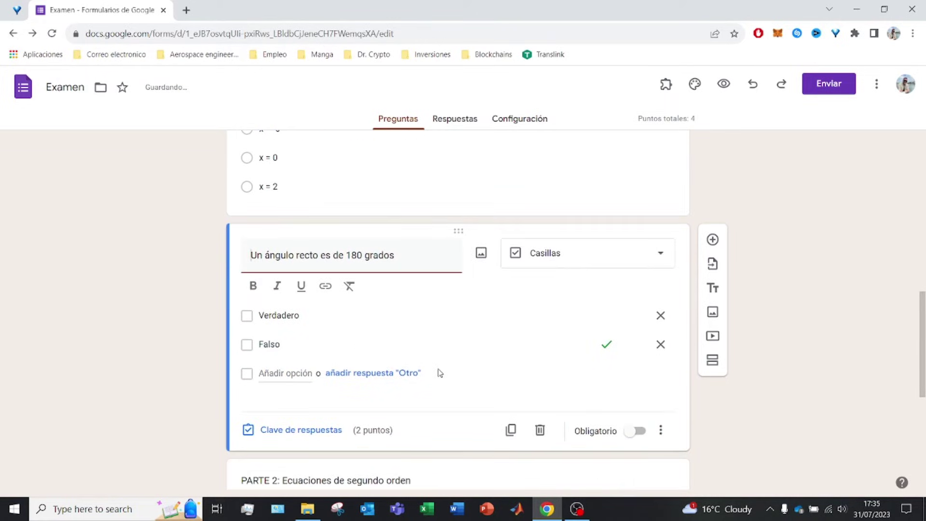
# - Preview the exam, review its sections and questions, and tick both "Falso" and "Verdadero" in the right-angle question
pyautogui.click(723, 90)
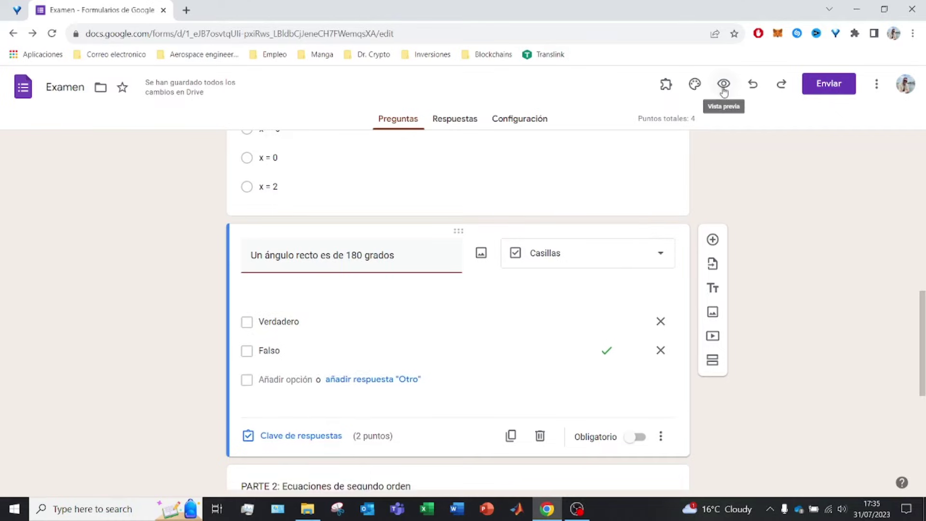
pyautogui.scroll(-3, 366, 270)
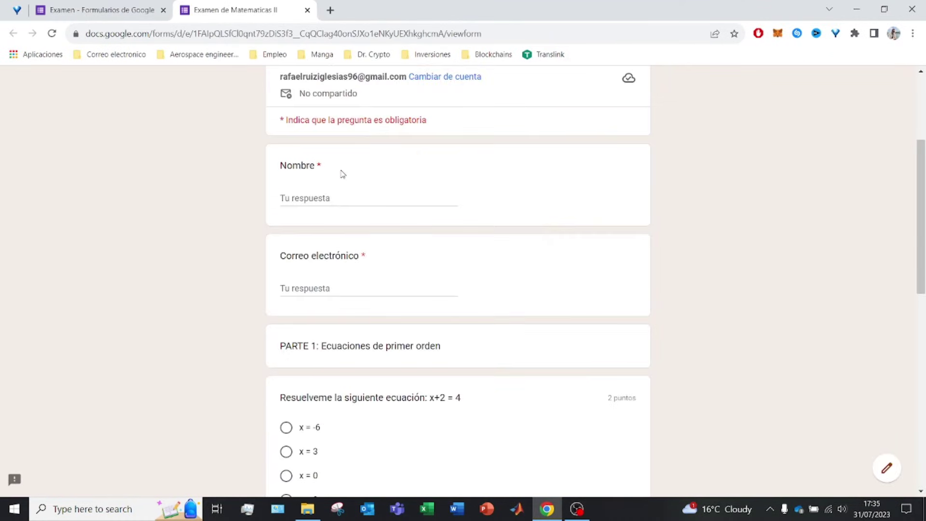
pyautogui.scroll(3, 343, 174)
pyautogui.scroll(-3, 366, 331)
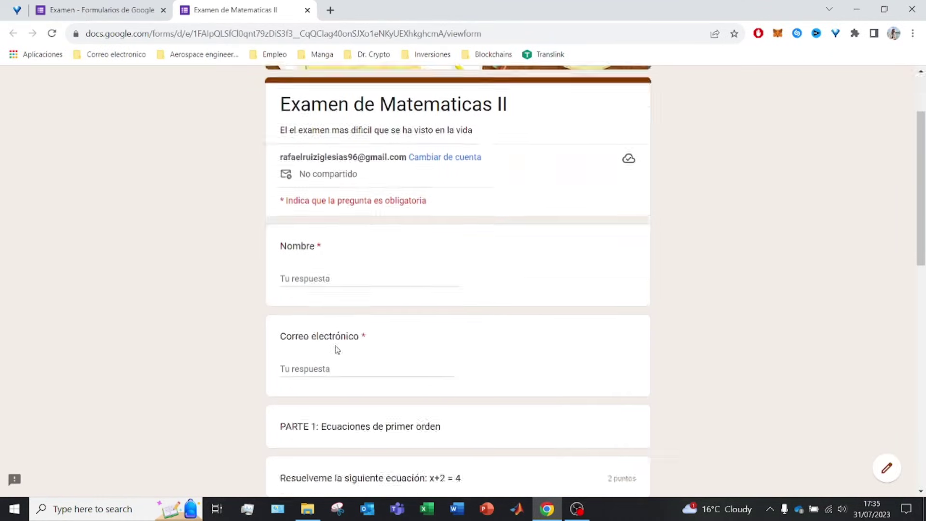
pyautogui.scroll(-2, 394, 368)
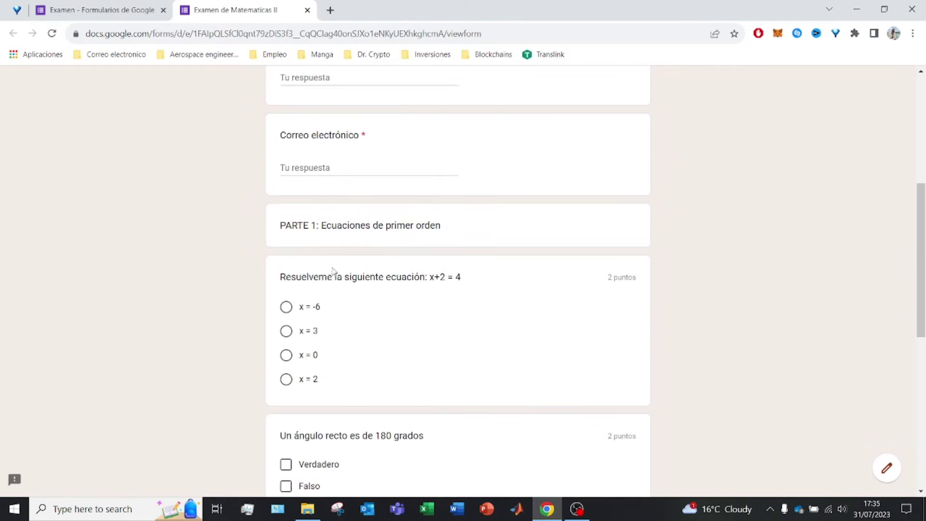
pyautogui.scroll(-2, 319, 368)
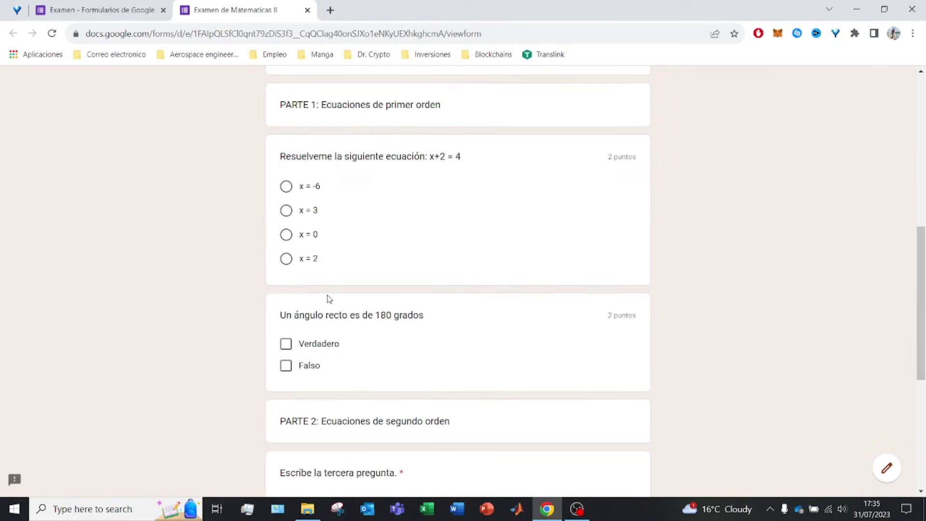
pyautogui.click(294, 362)
pyautogui.click(301, 344)
pyautogui.scroll(-3, 305, 348)
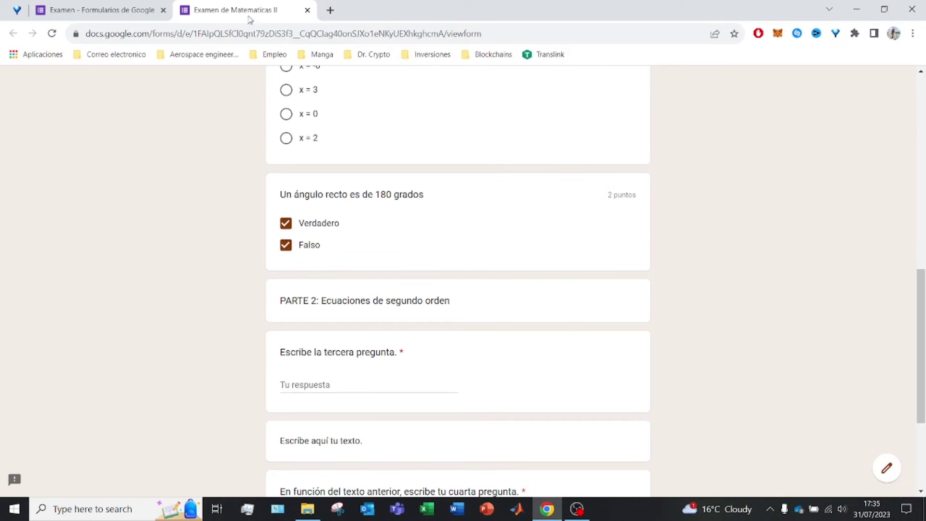
# - Check the right-angle question's answer key, and in the preview try the x+2 = 4 answers one by one, ending on "x = 2"
pyautogui.click(131, 5)
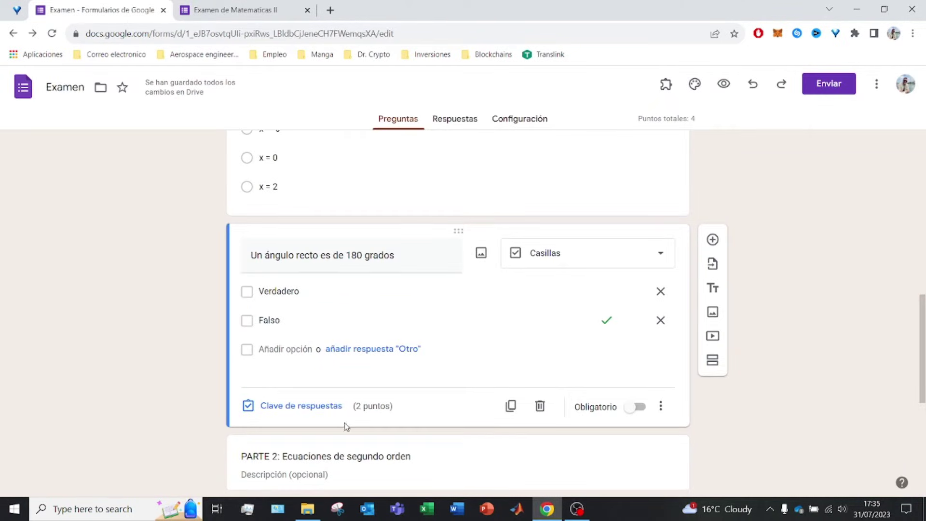
pyautogui.click(309, 408)
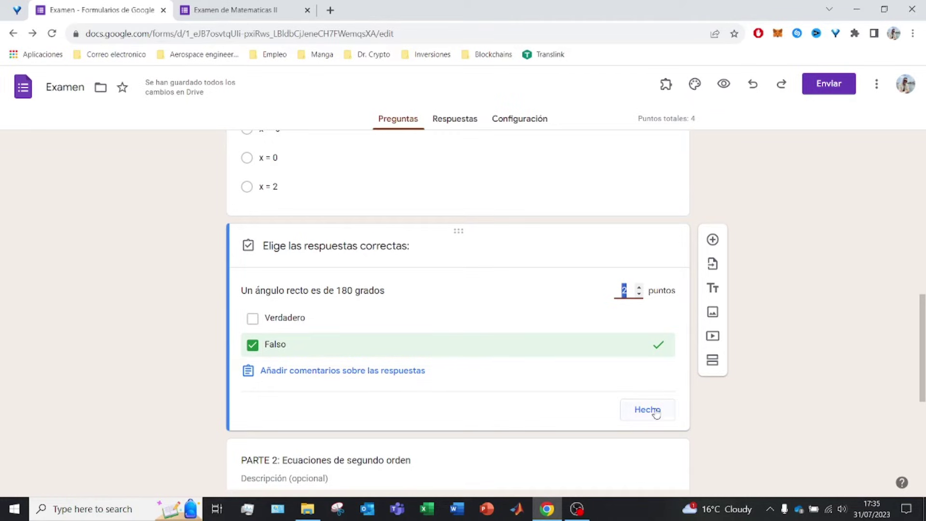
pyautogui.click(300, 8)
pyautogui.click(286, 113)
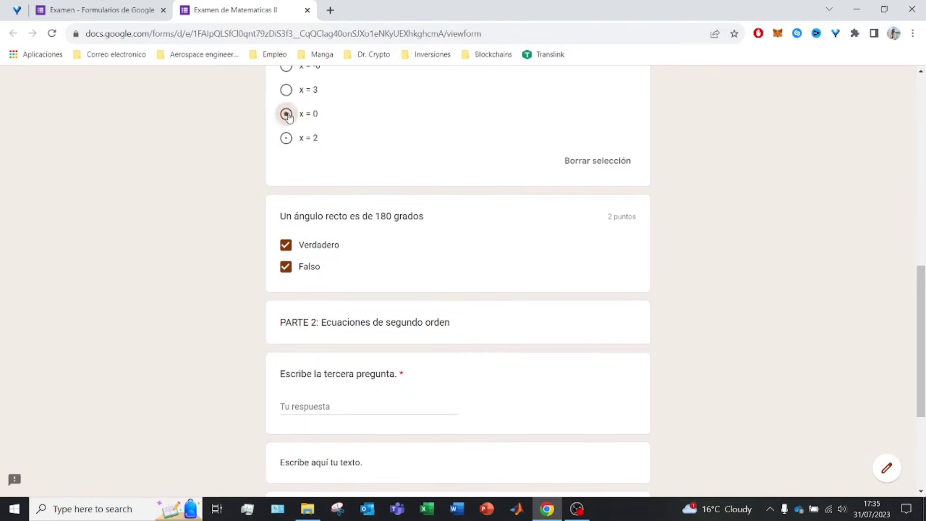
pyautogui.click(286, 90)
pyautogui.scroll(2, 289, 96)
pyautogui.click(287, 126)
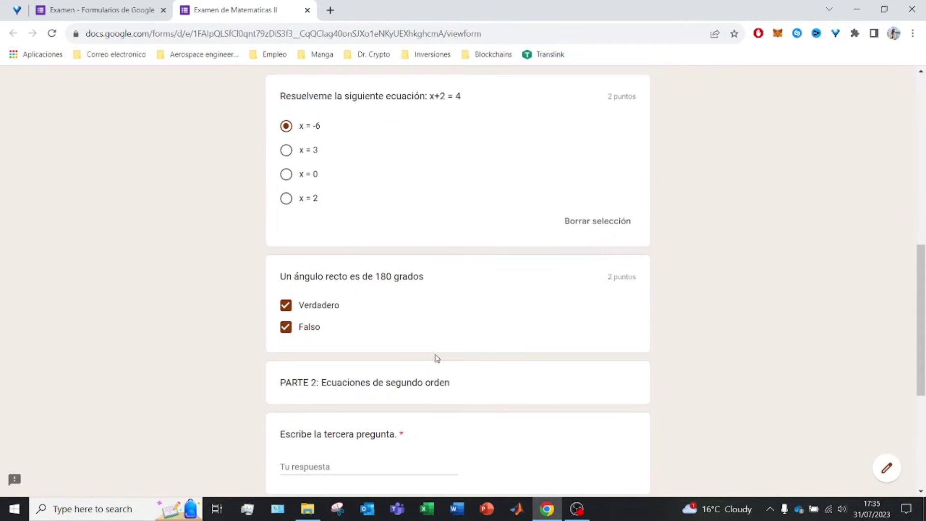
pyautogui.click(286, 200)
# - Return to the form editor and review the answer options and key of the x+2 = 4 question
pyautogui.click(111, 10)
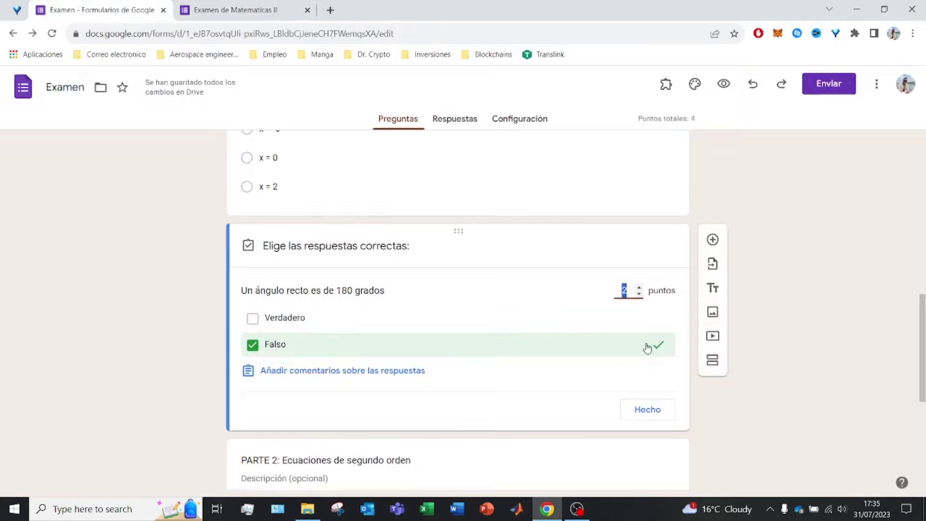
pyautogui.scroll(1, 550, 248)
pyautogui.scroll(4, 550, 247)
pyautogui.click(453, 403)
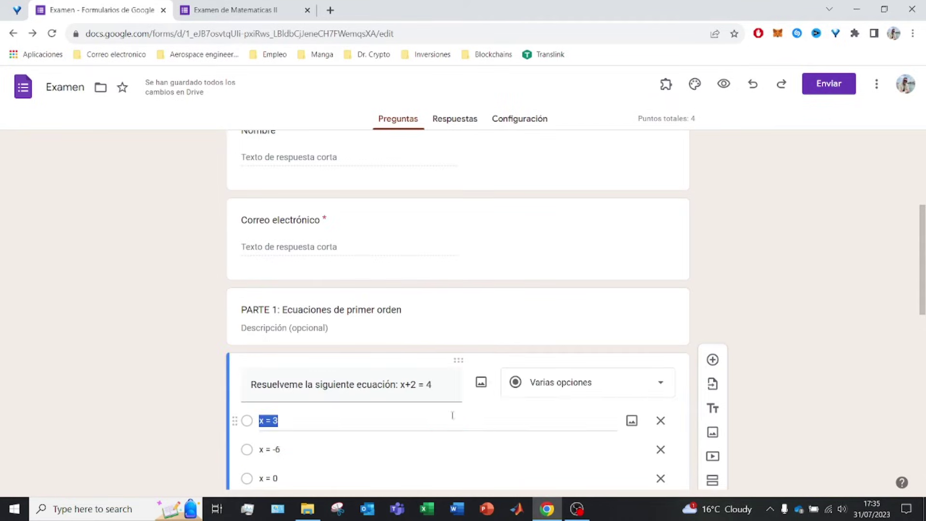
pyautogui.scroll(-2, 532, 402)
pyautogui.scroll(-5, 532, 403)
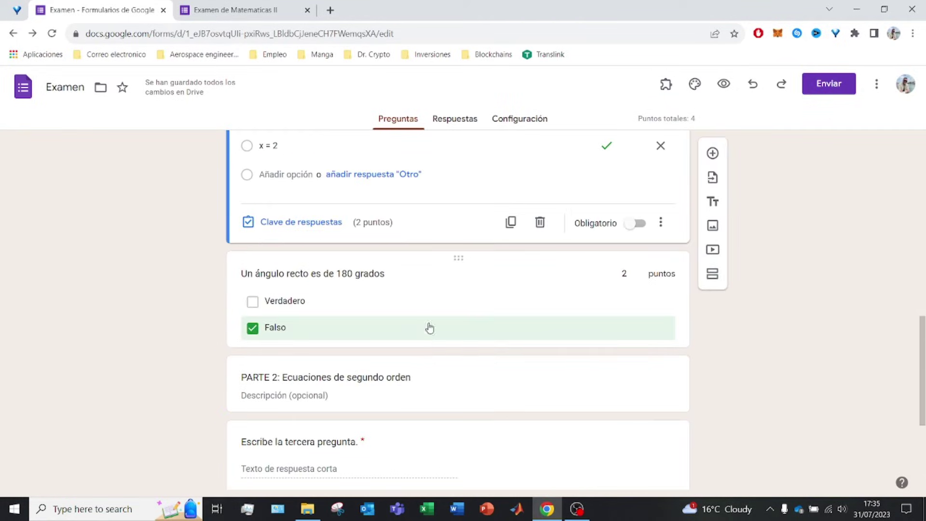
# - Unmark "Falso" in the right-angle question's answer key, mark it as correct again and close the key
pyautogui.click(668, 300)
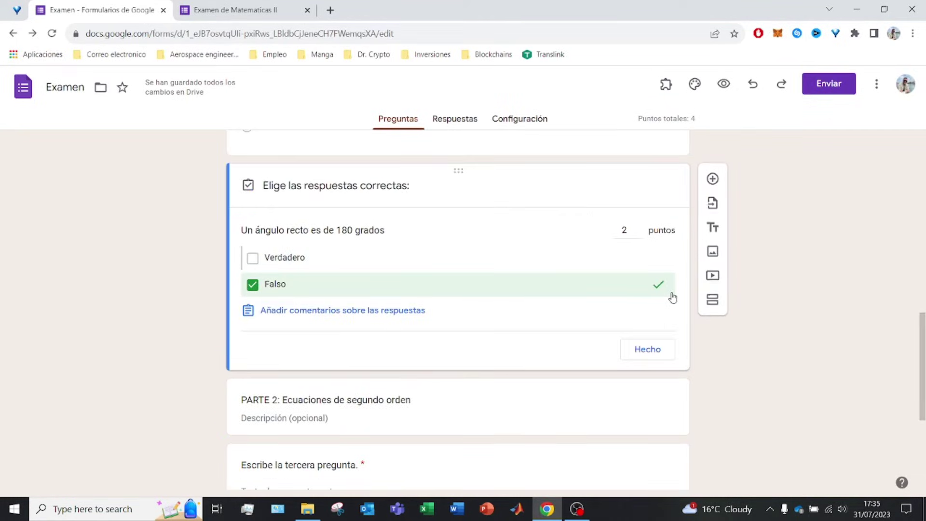
pyautogui.click(545, 280)
pyautogui.scroll(5, 333, 200)
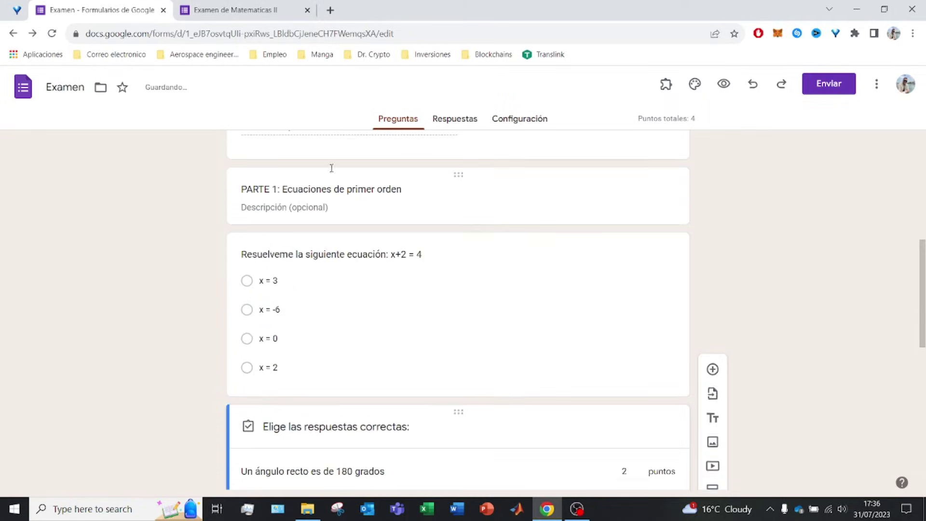
pyautogui.click(270, 7)
pyautogui.click(97, 6)
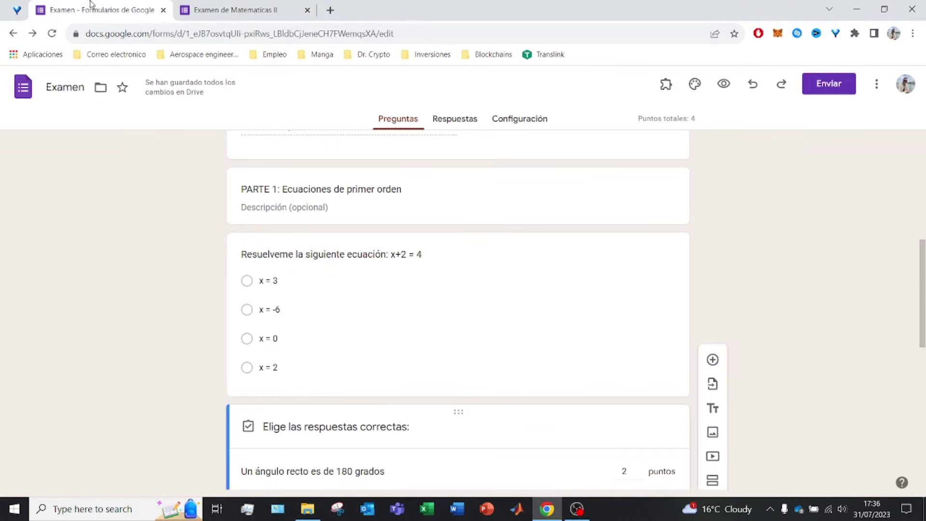
pyautogui.scroll(-4, 395, 337)
pyautogui.click(252, 345)
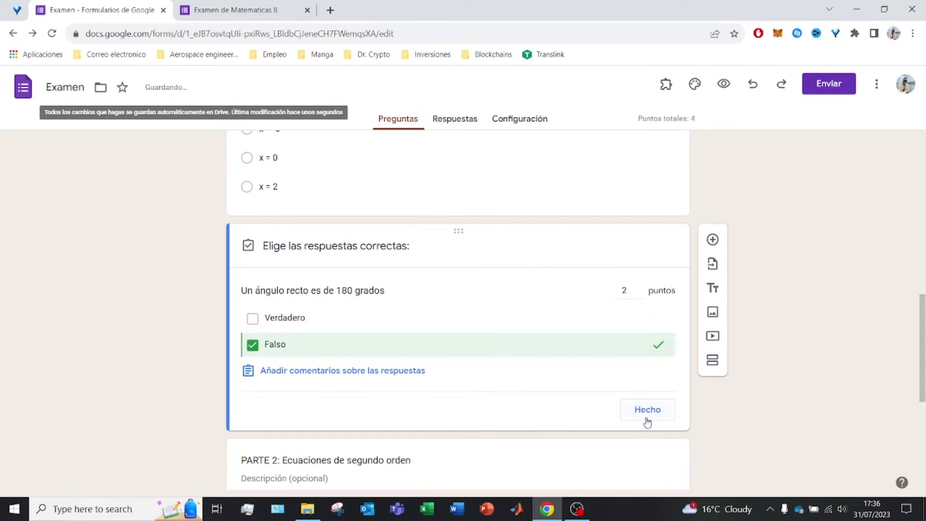
pyautogui.click(647, 410)
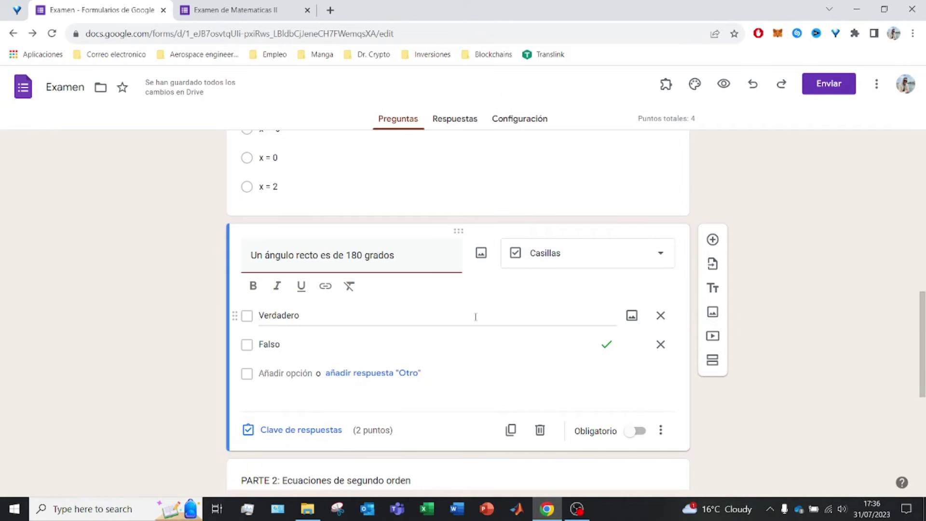
# - View the responses overview, and in the form settings set the grade release to "Más tarde, después de la revisión manual"
pyautogui.click(460, 127)
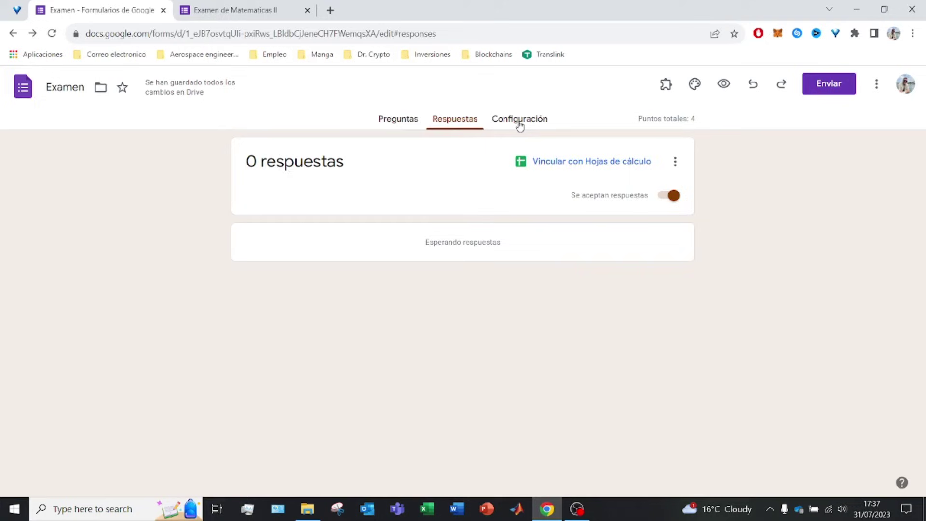
pyautogui.click(516, 124)
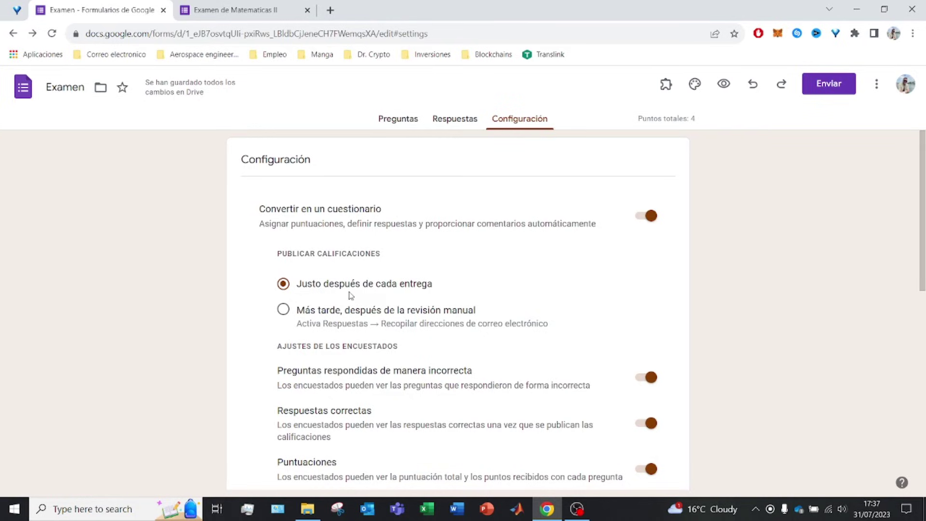
pyautogui.scroll(-1, 351, 296)
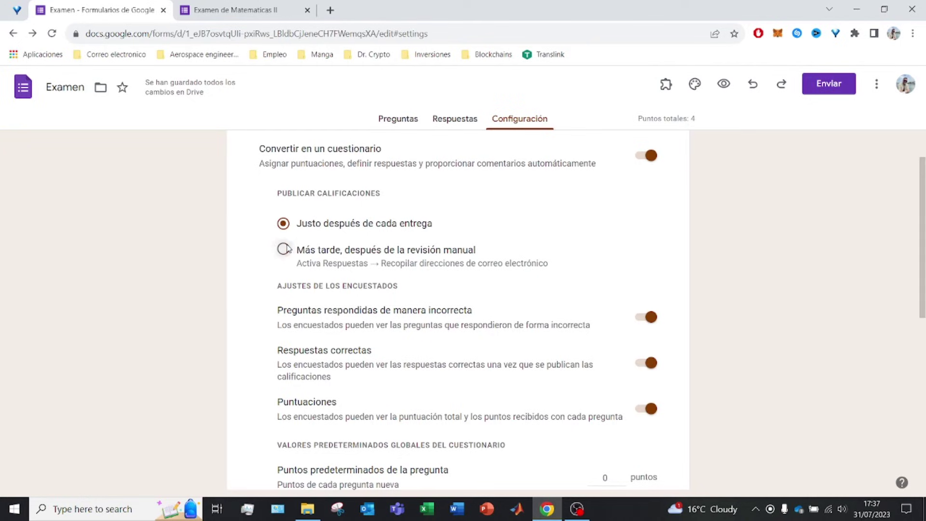
pyautogui.click(284, 248)
# - Review the respondent settings and the default points for new questions
pyautogui.scroll(-2, 573, 349)
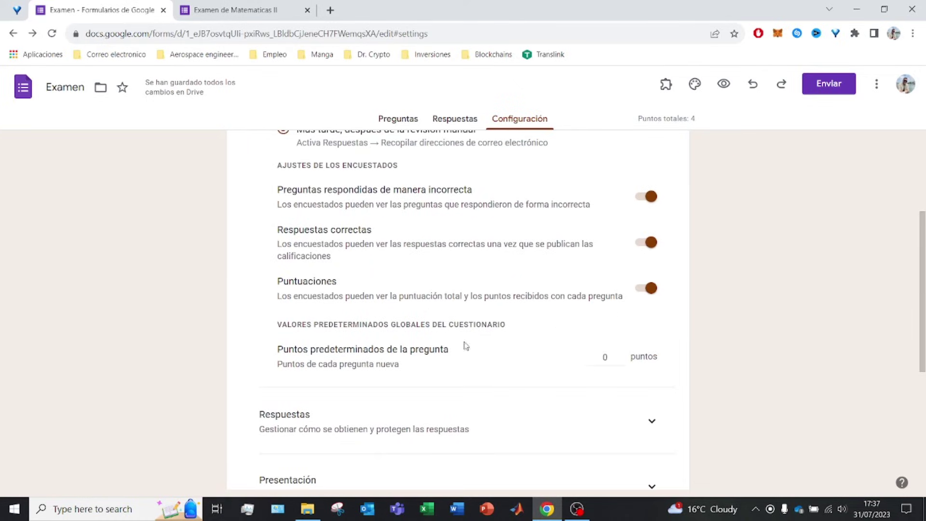
pyautogui.doubleClick(599, 359)
pyautogui.click(719, 324)
pyautogui.scroll(-3, 531, 328)
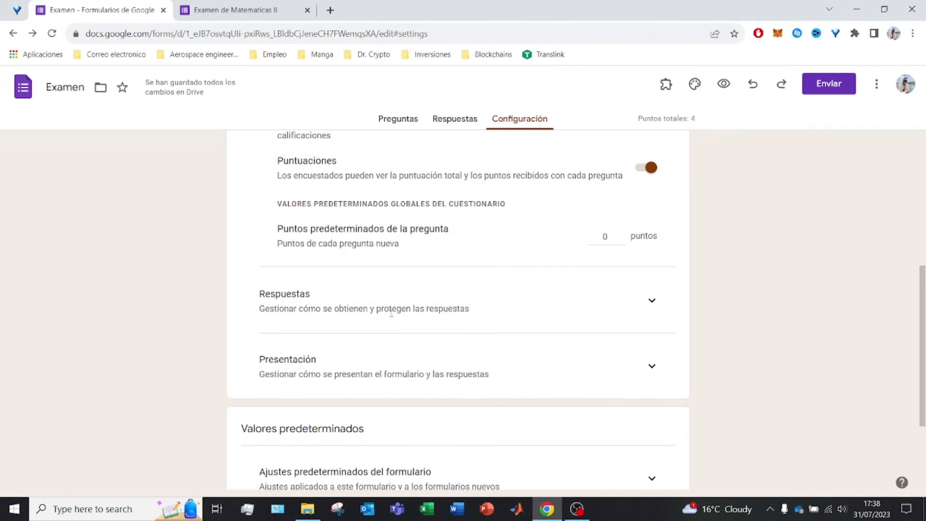
# - Expand the Respuestas settings and keep the collection of e-mail addresses at "Verificadas"
pyautogui.click(652, 301)
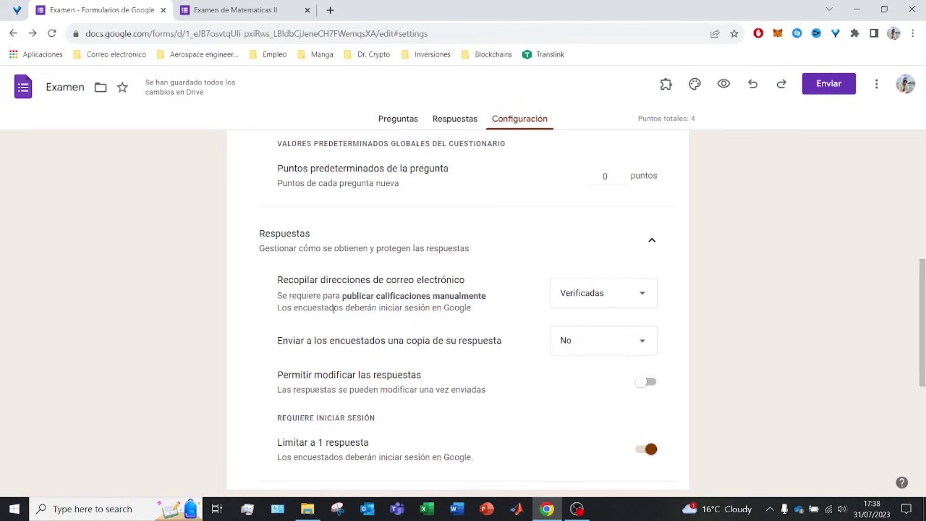
pyautogui.moveTo(305, 299); pyautogui.dragTo(346, 298)
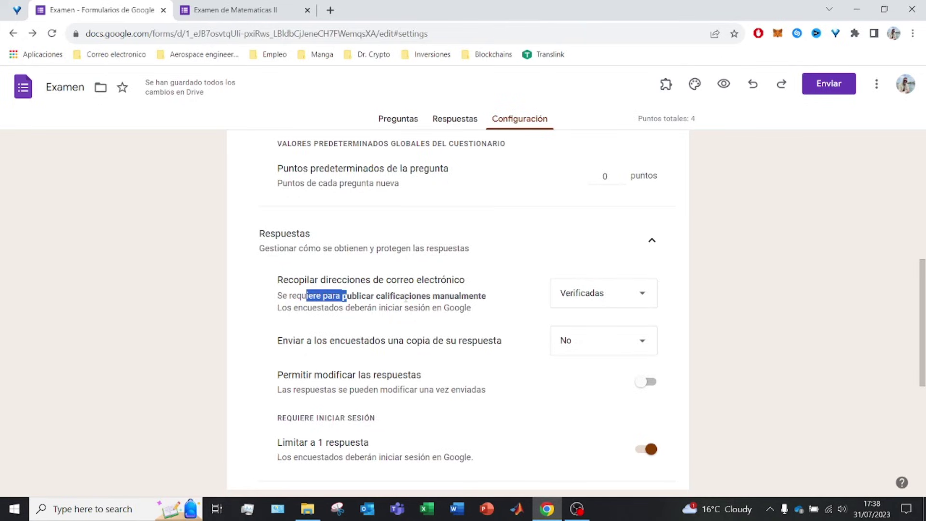
pyautogui.click(605, 302)
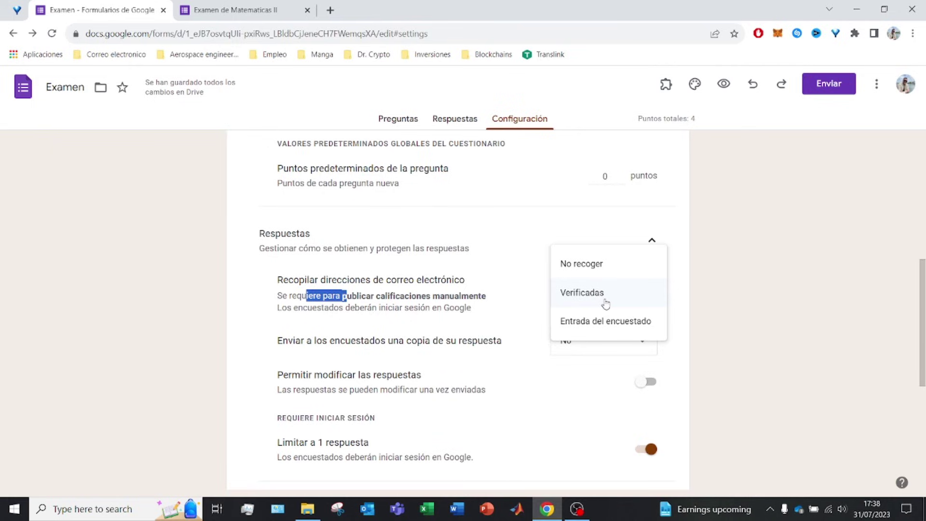
pyautogui.click(605, 303)
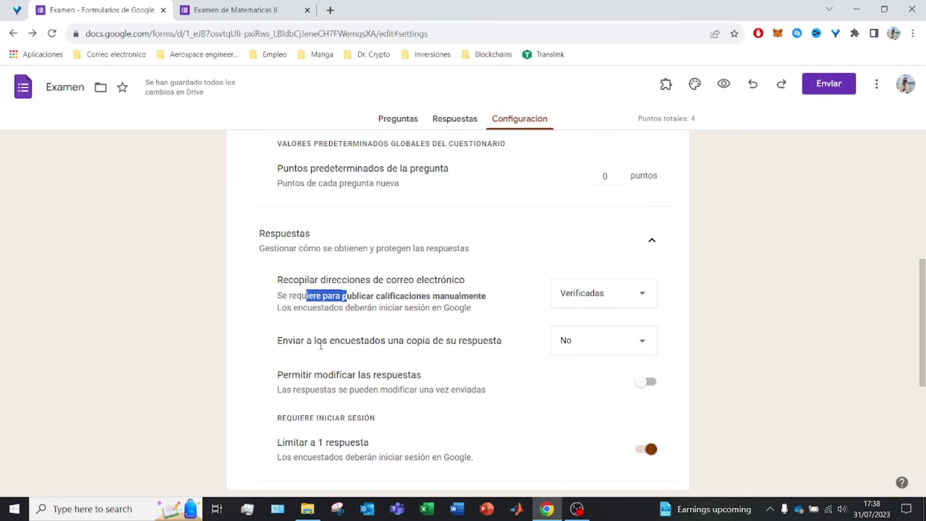
# - Keep sending respondents a copy of their response at "No", and review the response editing, response limit and Presentación settings
pyautogui.moveTo(321, 341); pyautogui.dragTo(418, 341)
pyautogui.click(548, 347)
pyautogui.click(615, 348)
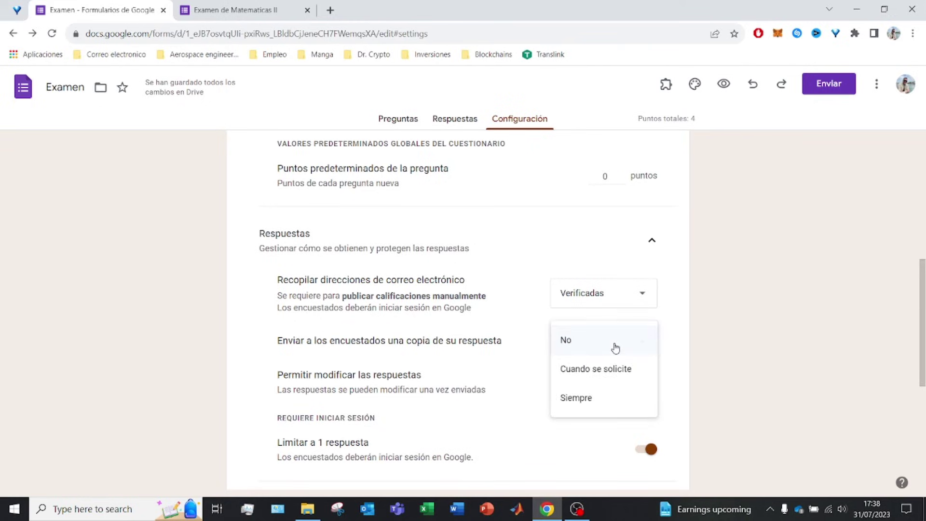
pyautogui.click(612, 345)
pyautogui.moveTo(323, 376); pyautogui.dragTo(360, 376)
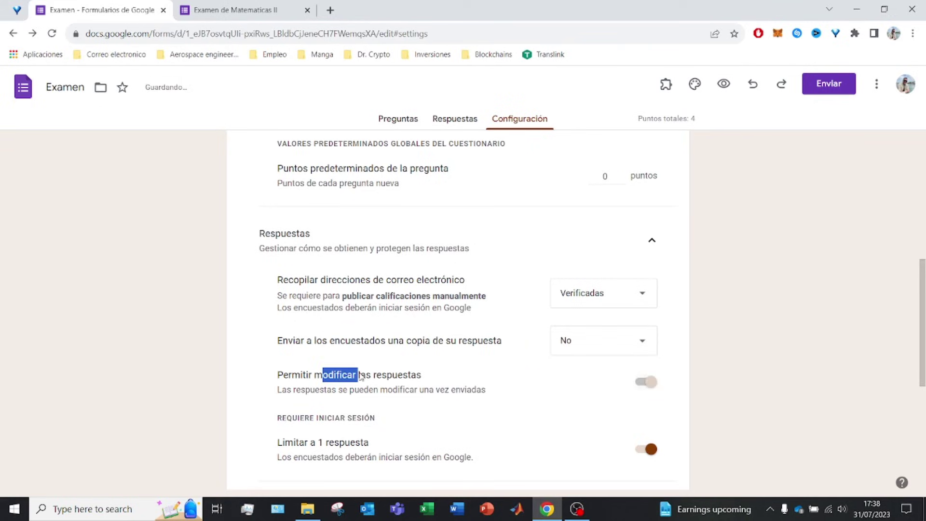
pyautogui.click(442, 382)
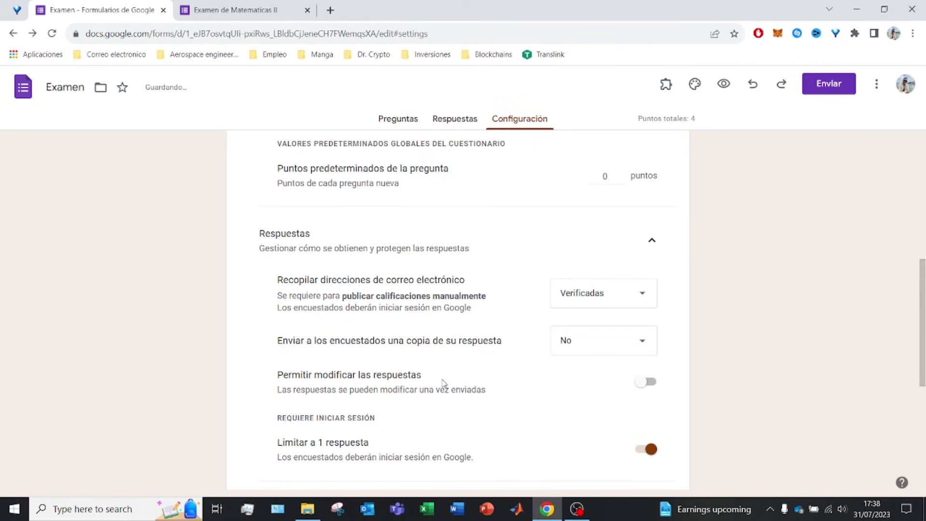
pyautogui.scroll(-2, 433, 384)
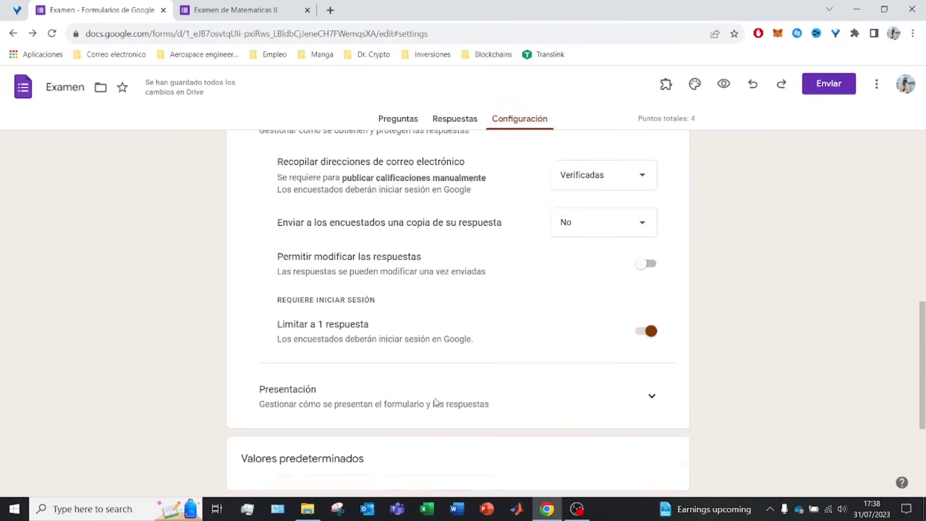
pyautogui.scroll(-2, 435, 401)
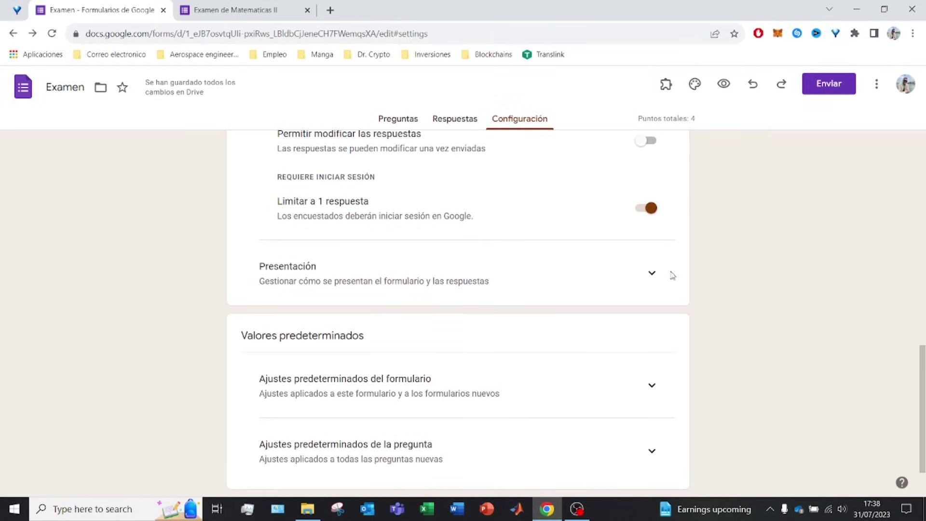
# - Expand the Presentación settings and review the form presentation, post-submission and restriction options
pyautogui.click(641, 287)
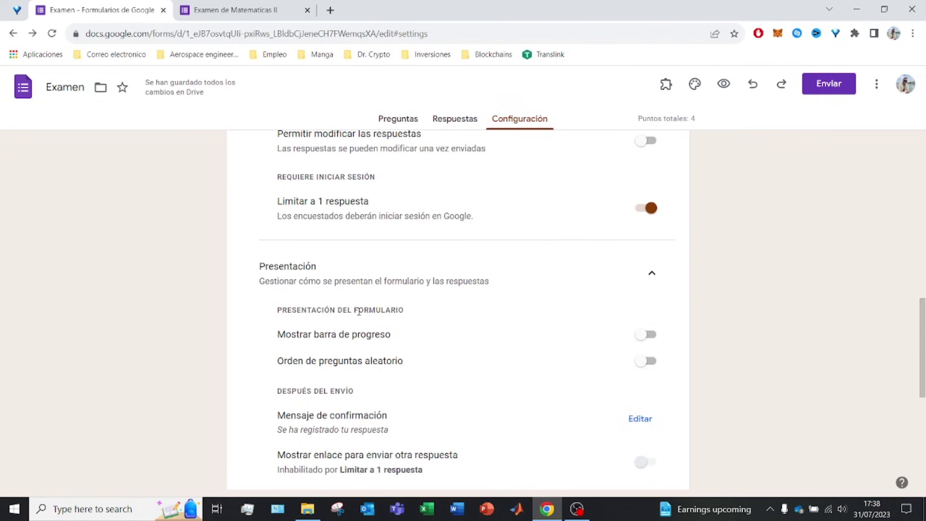
pyautogui.scroll(-3, 381, 313)
pyautogui.scroll(-3, 382, 310)
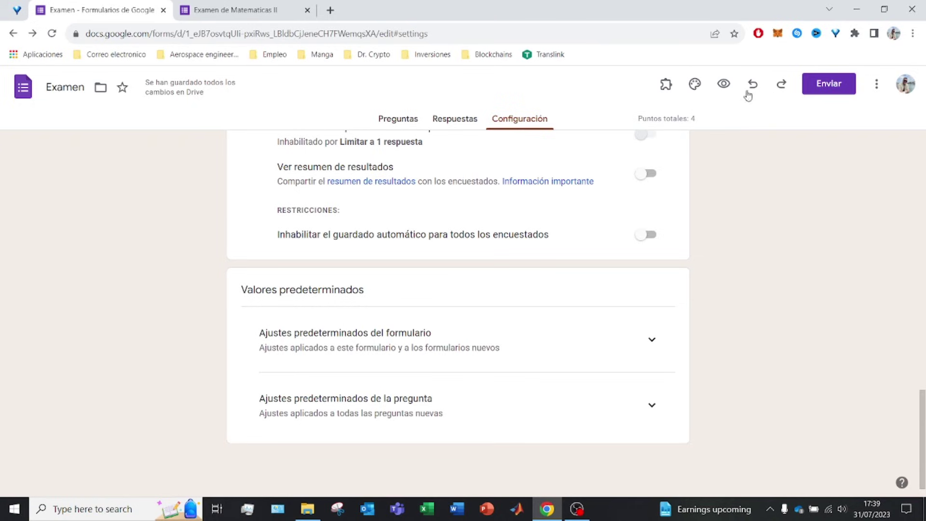
pyautogui.scroll(8, 716, 146)
pyautogui.scroll(4, 715, 145)
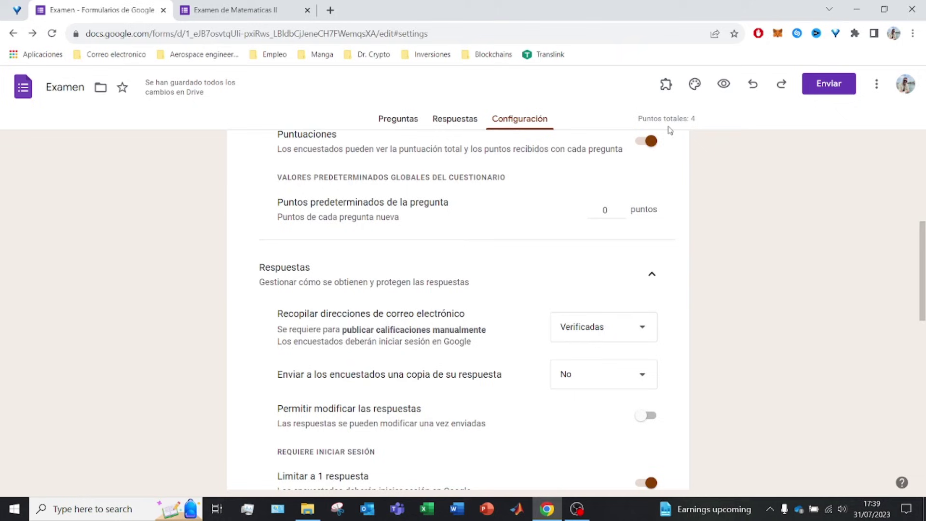
# - Set the form's theme colour to orange and return to the questions to check the look
pyautogui.click(694, 83)
pyautogui.scroll(-2, 750, 422)
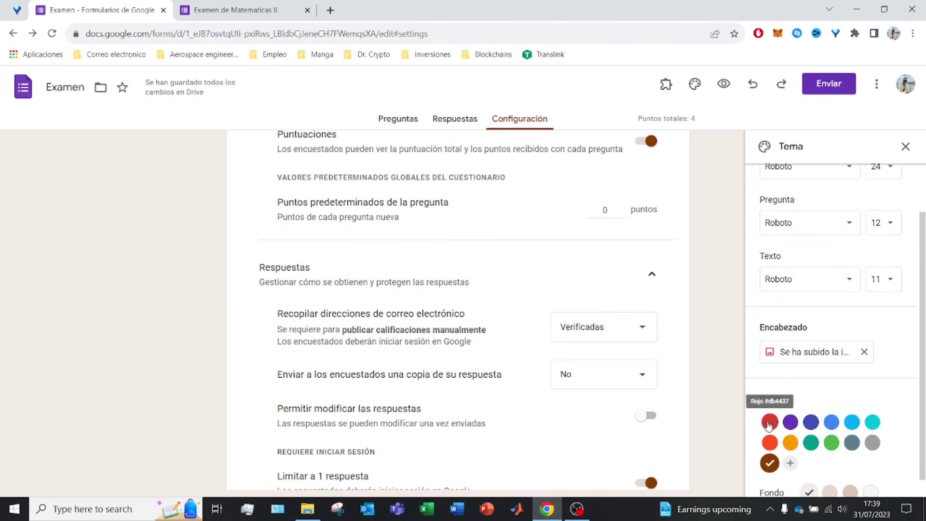
pyautogui.click(770, 422)
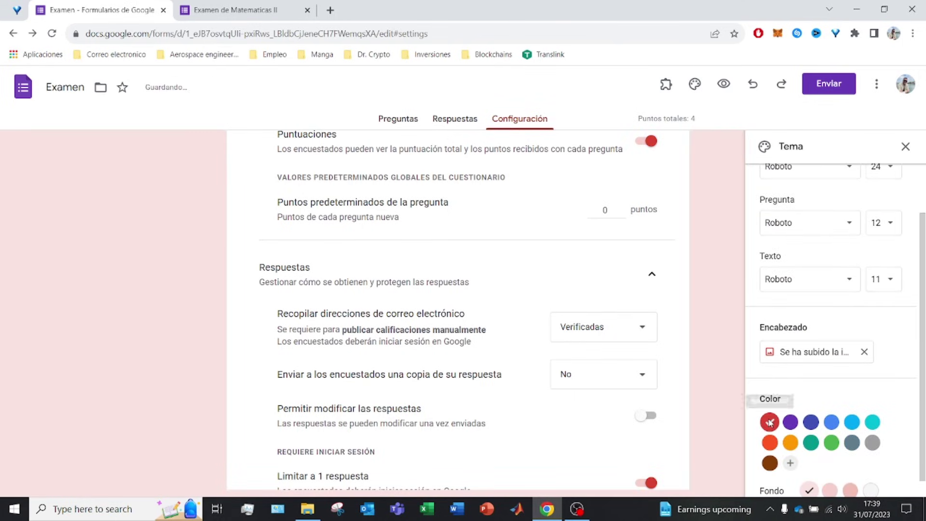
pyautogui.click(790, 442)
pyautogui.scroll(-1, 806, 423)
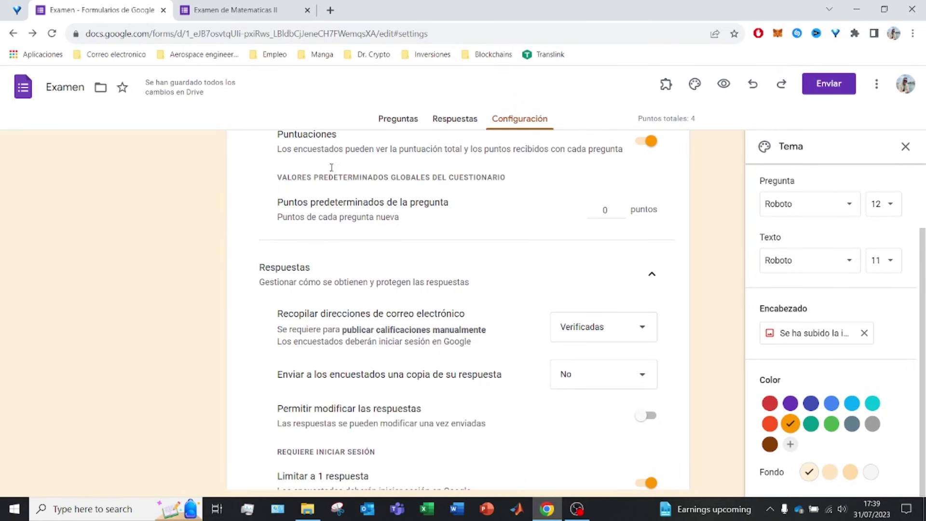
pyautogui.scroll(7, 400, 143)
pyautogui.click(399, 121)
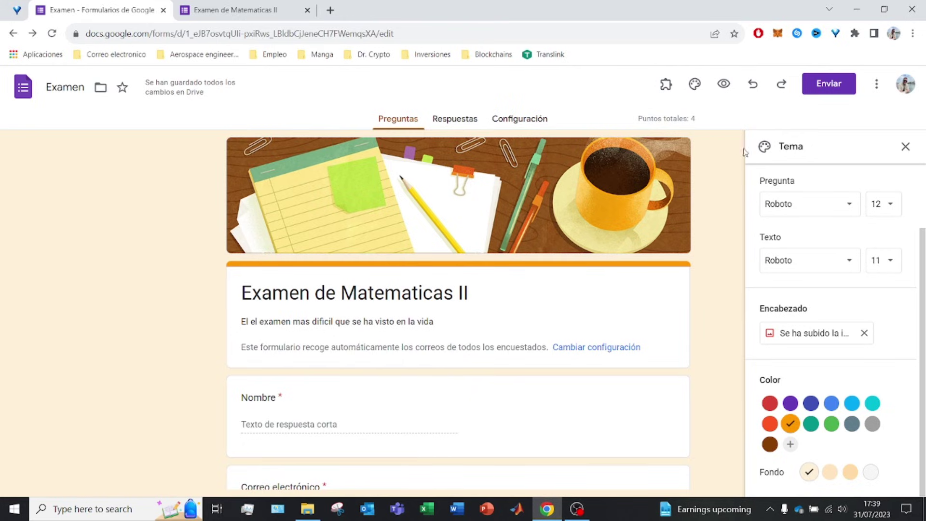
# - Open the form's sending options, choose sharing by link and shorten the URL
pyautogui.click(825, 85)
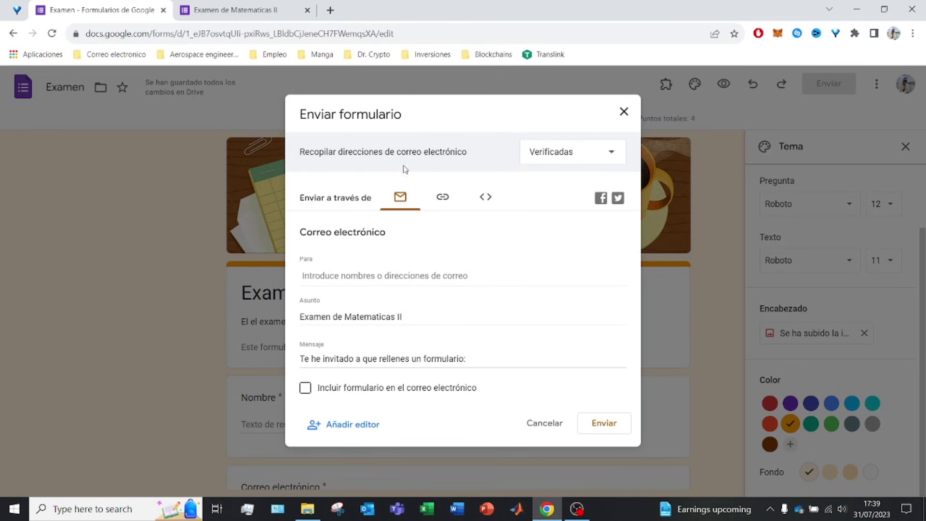
pyautogui.click(443, 199)
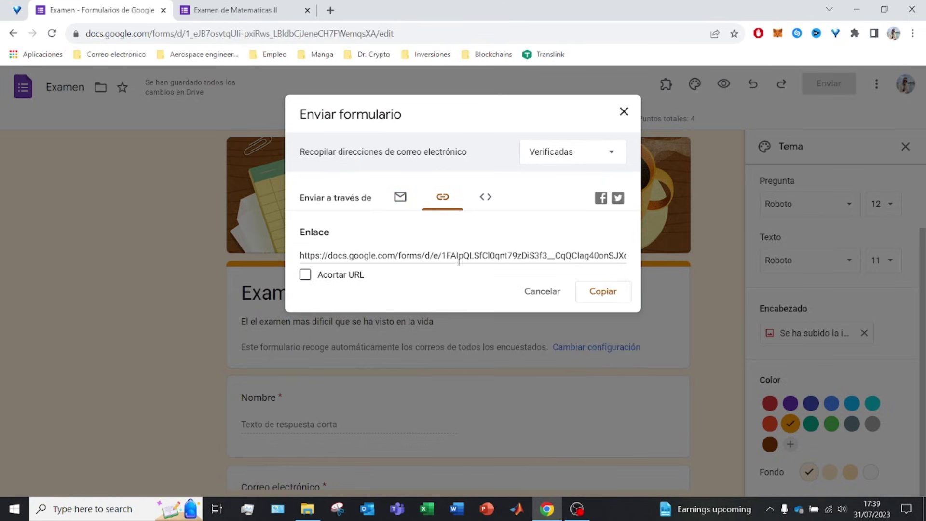
pyautogui.click(356, 275)
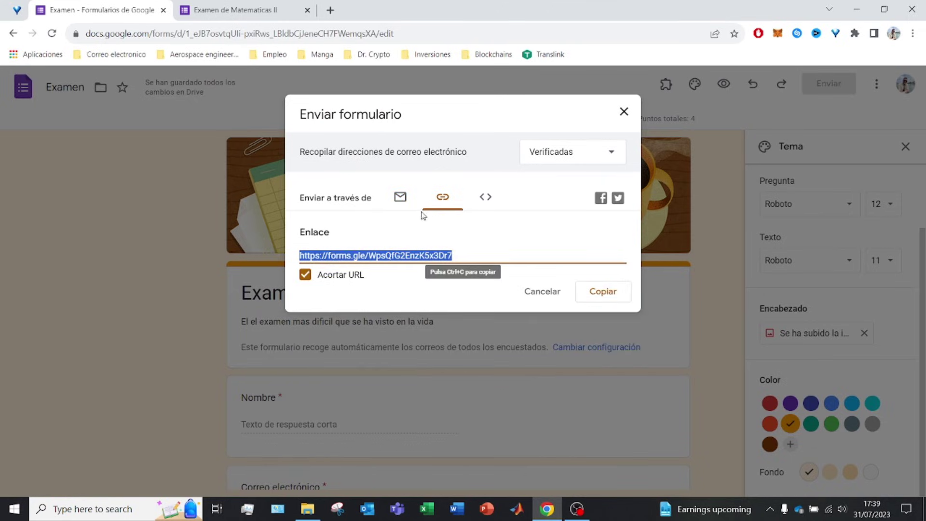
# - Switch the sending method to e-mail and examine the recipient, subject and message fields
pyautogui.click(404, 201)
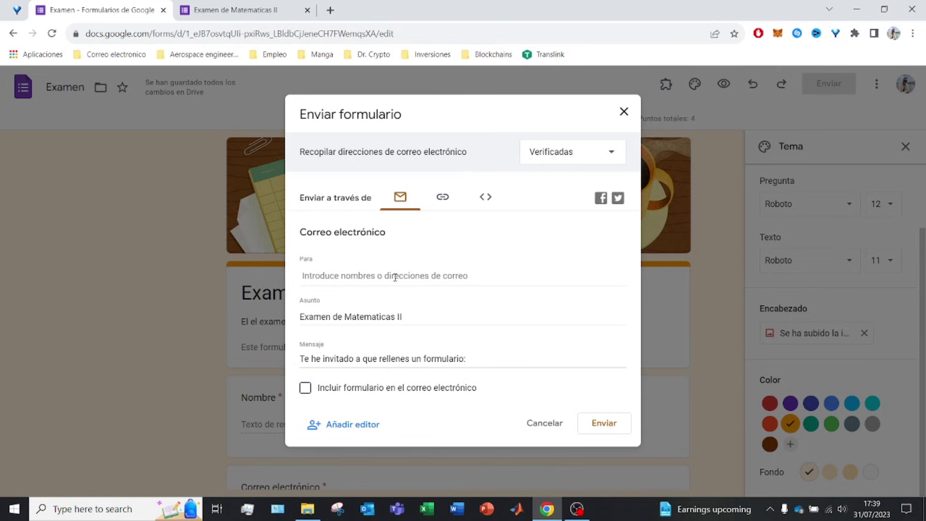
pyautogui.moveTo(466, 358); pyautogui.dragTo(322, 361)
pyautogui.hotkey('ctrl', 'z')
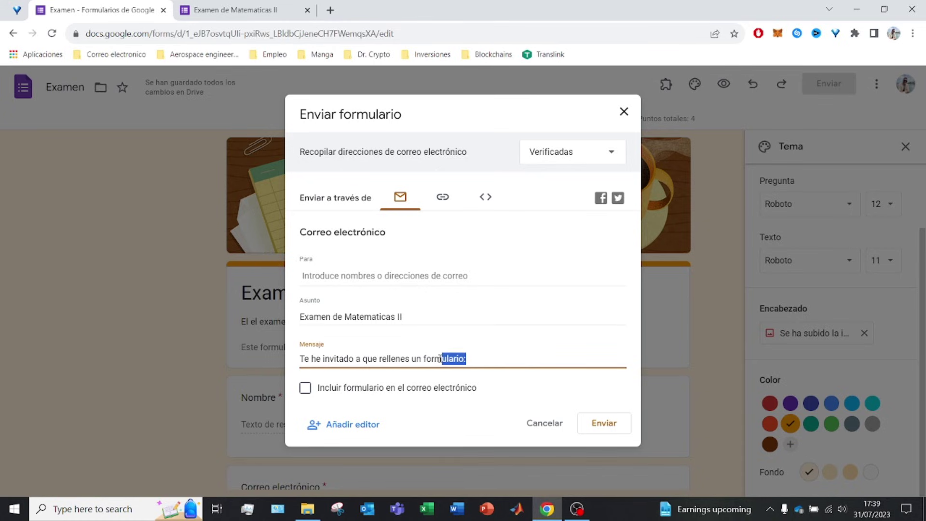